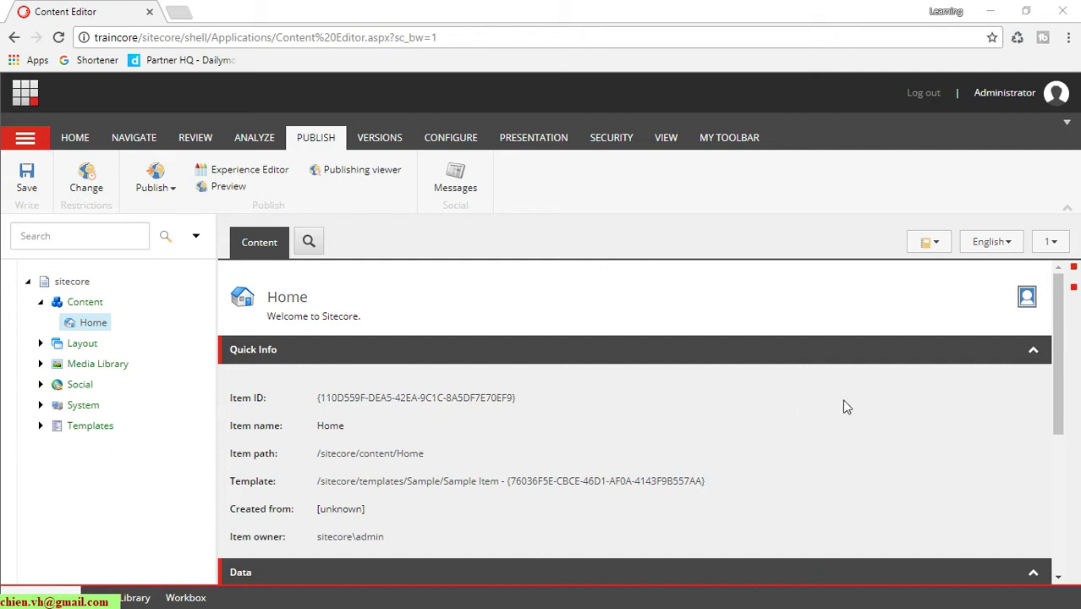
Create a 'My Testing' item under Home from the Sample Item template
{"action": "scroll", "coordinate": [1069, 437], "scroll_direction": "down", "scroll_amount": 3}
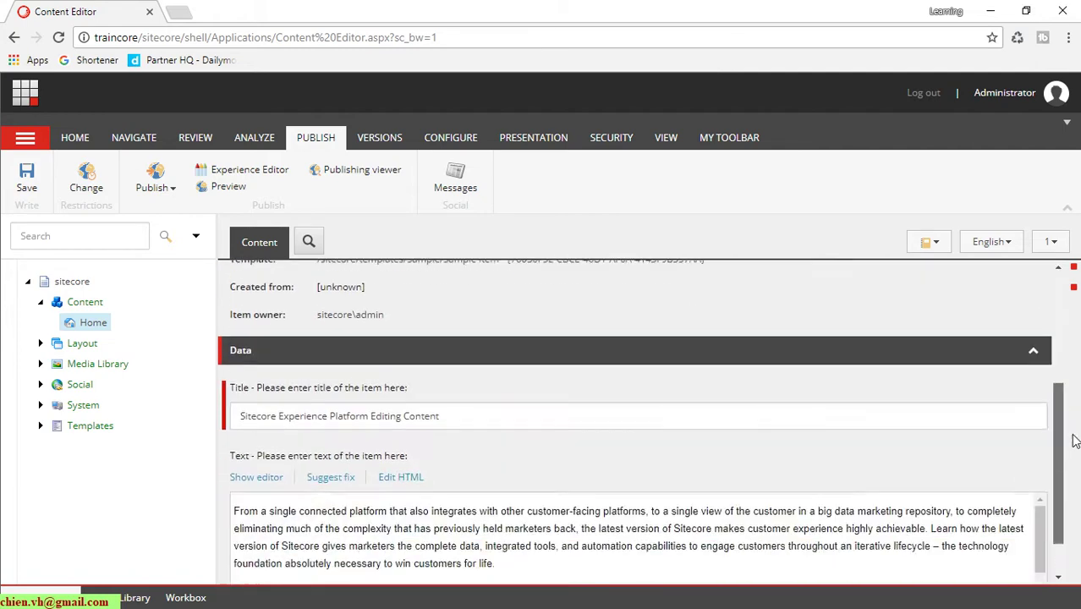
{"action": "scroll", "coordinate": [1070, 428], "scroll_direction": "up", "scroll_amount": 3}
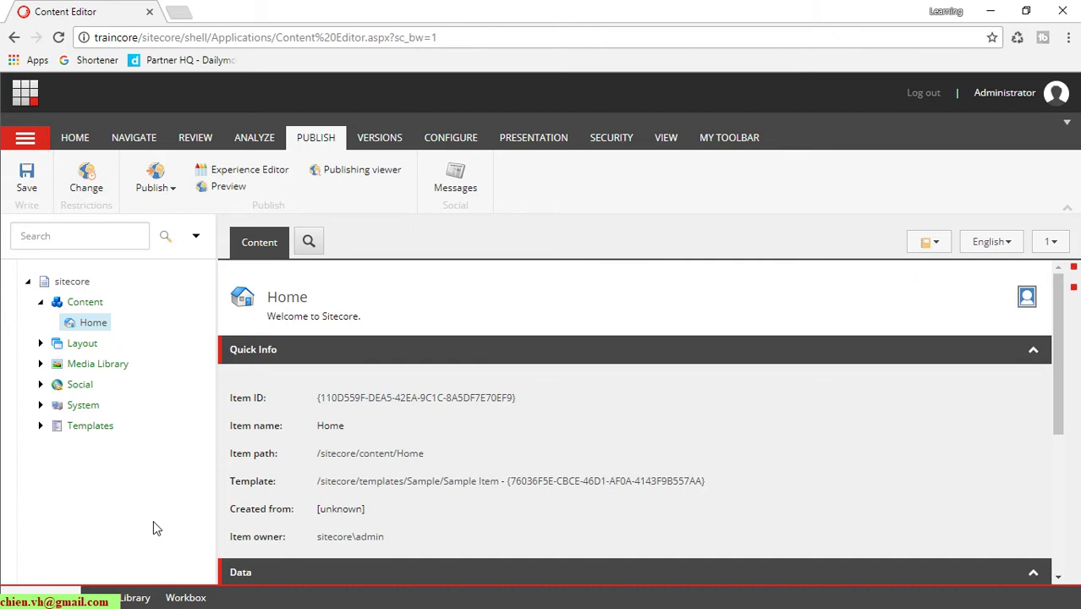
{"action": "right_click", "coordinate": [102, 326]}
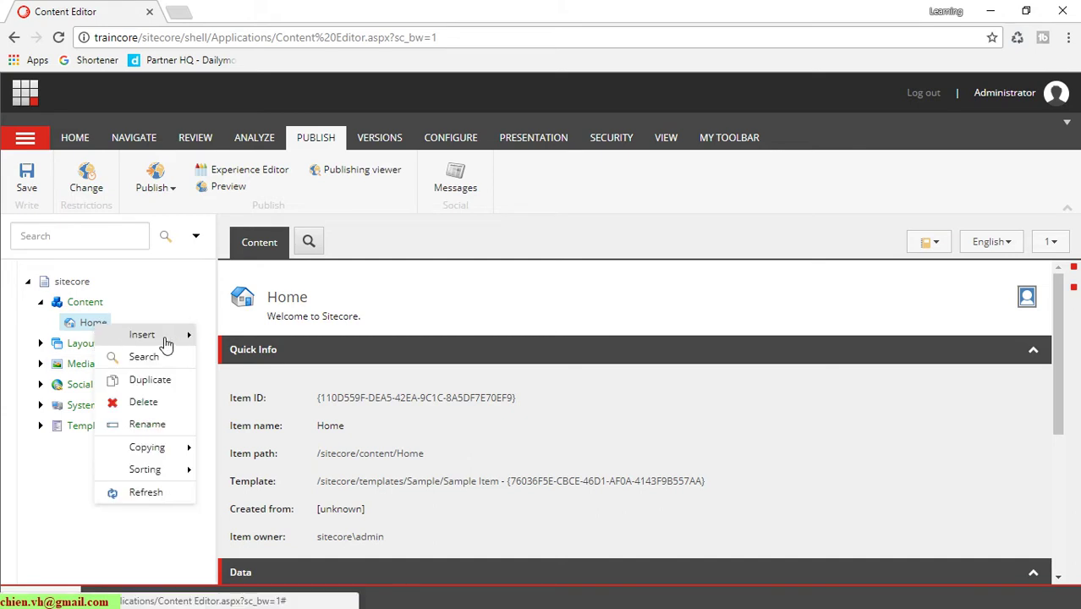
{"action": "mouse_move", "coordinate": [167, 345]}
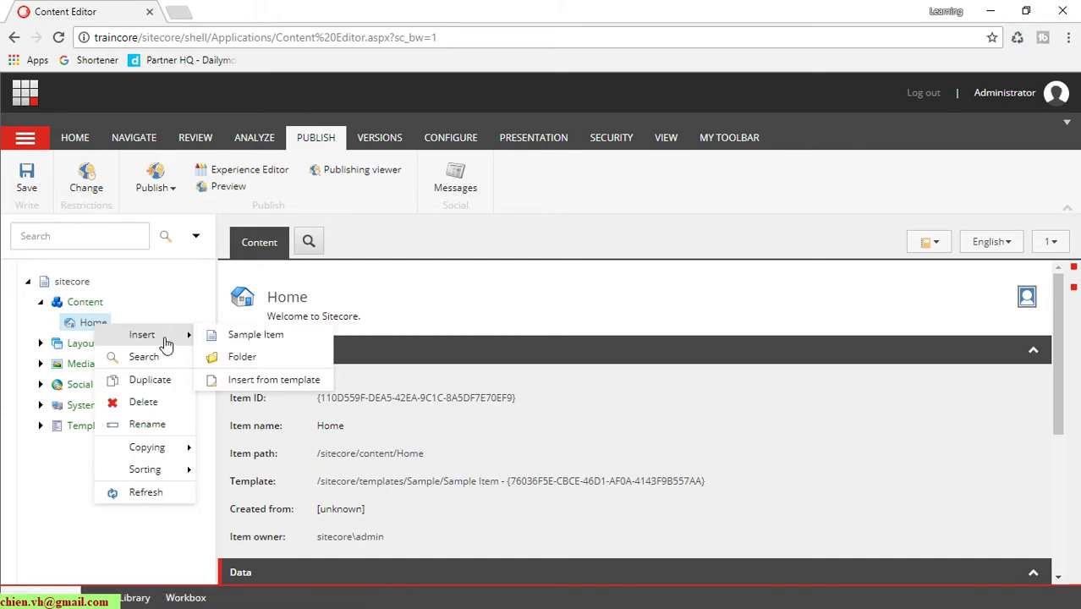
{"action": "left_click", "coordinate": [302, 388]}
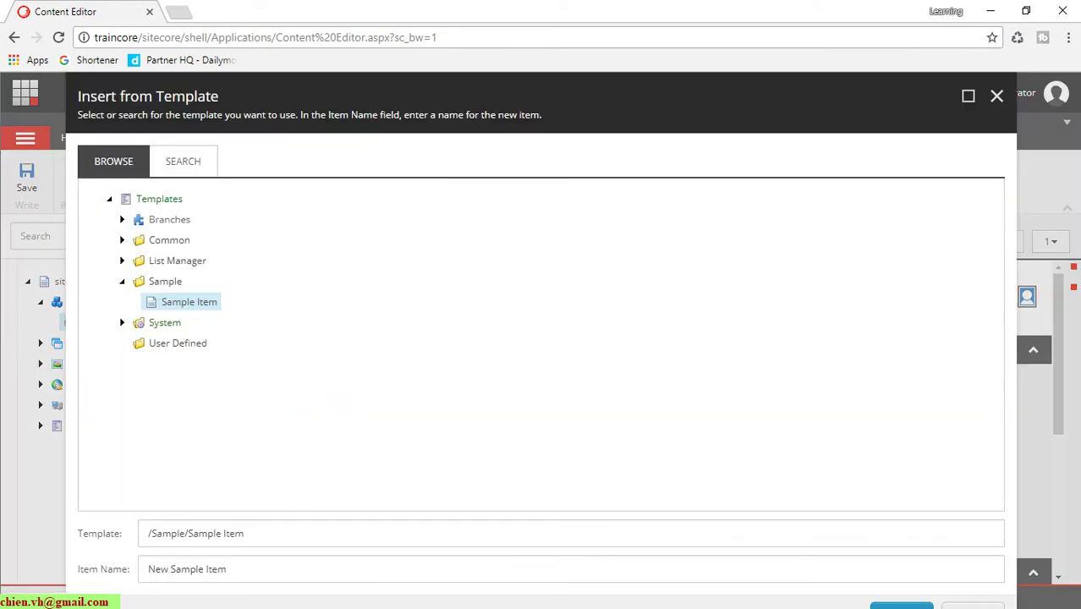
{"action": "left_click", "coordinate": [901, 97]}
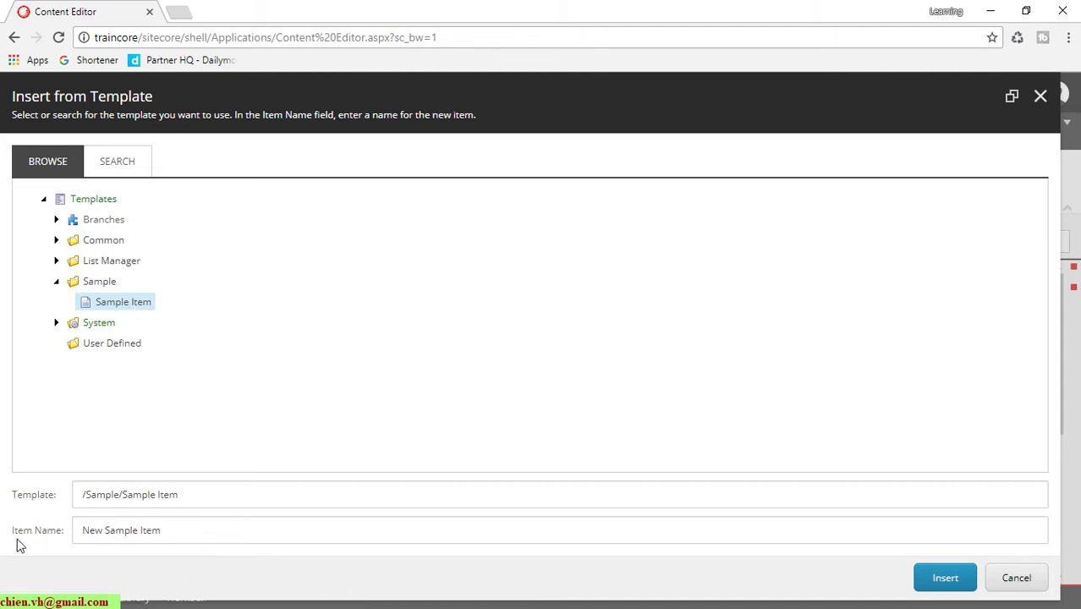
{"action": "left_click_drag", "start_coordinate": [216, 543], "coordinate": [79, 543]}
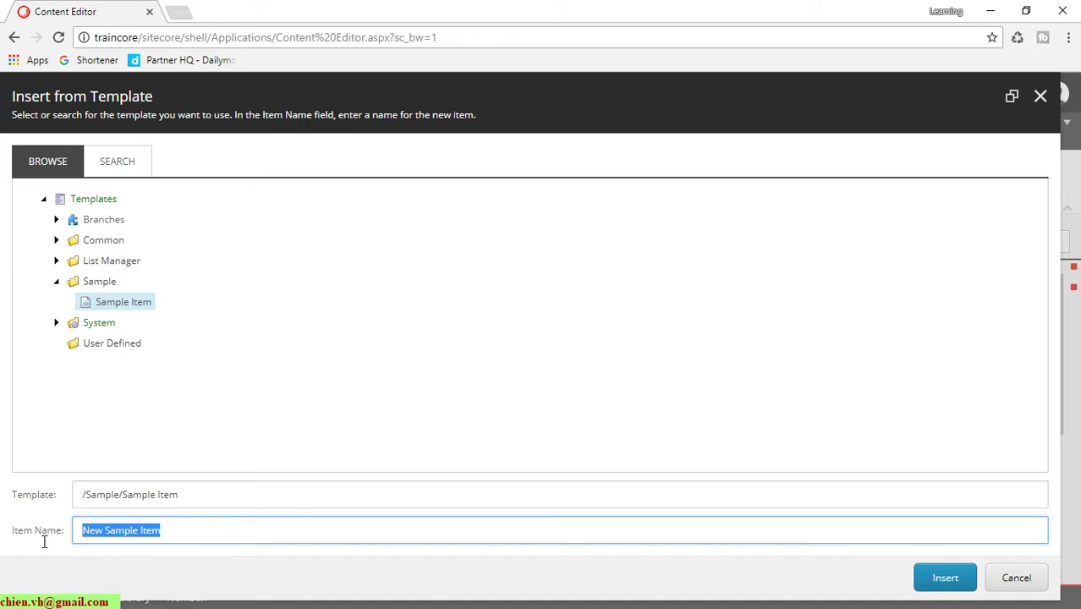
{"action": "type", "text": "My Testing"}
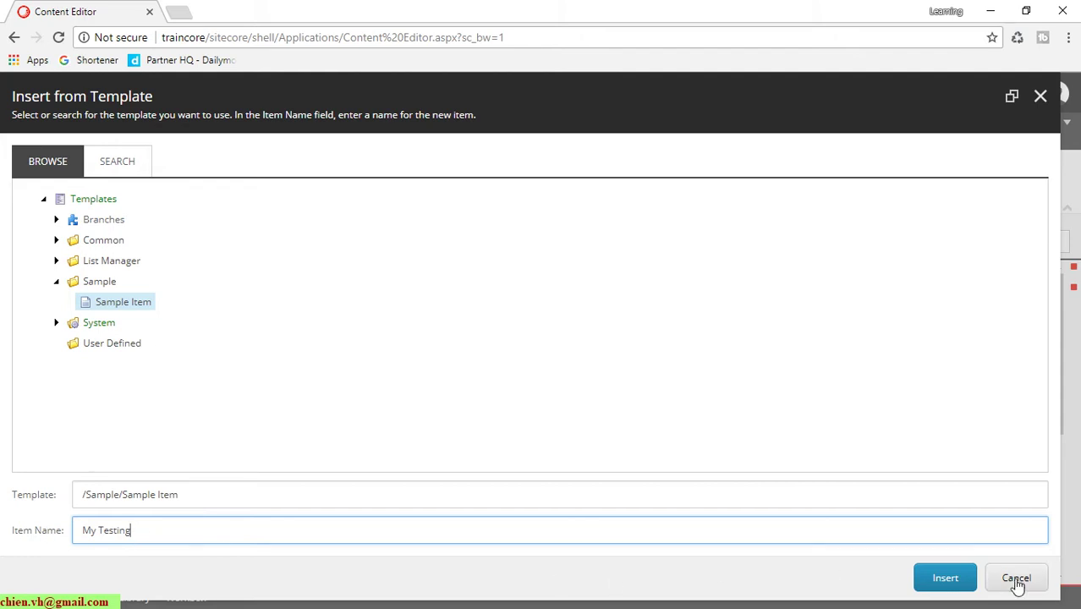
{"action": "left_click", "coordinate": [944, 579]}
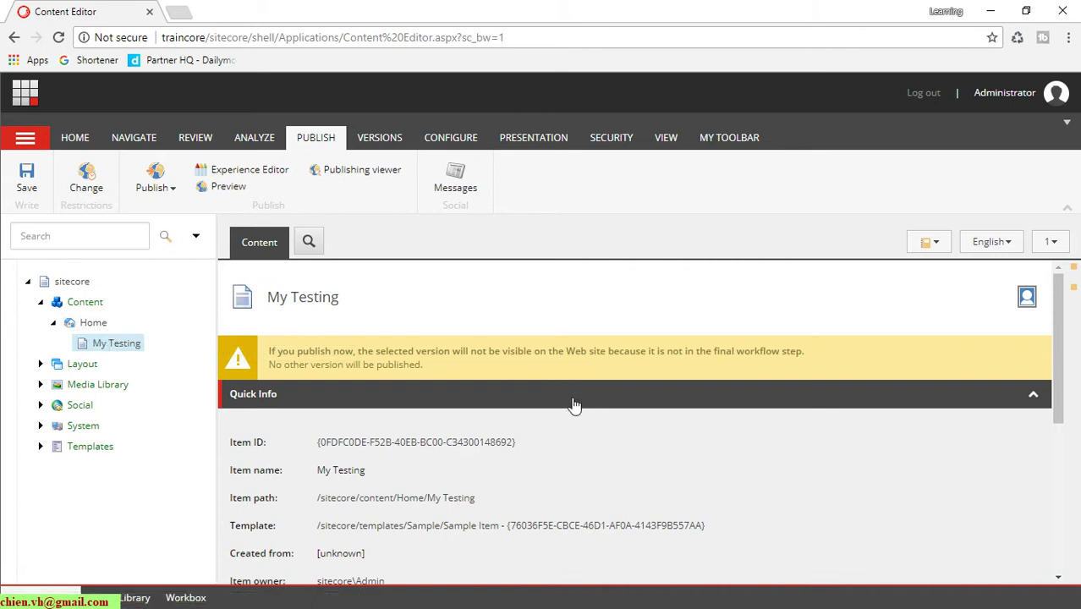
{"action": "scroll", "coordinate": [839, 478], "scroll_direction": "down", "scroll_amount": 4}
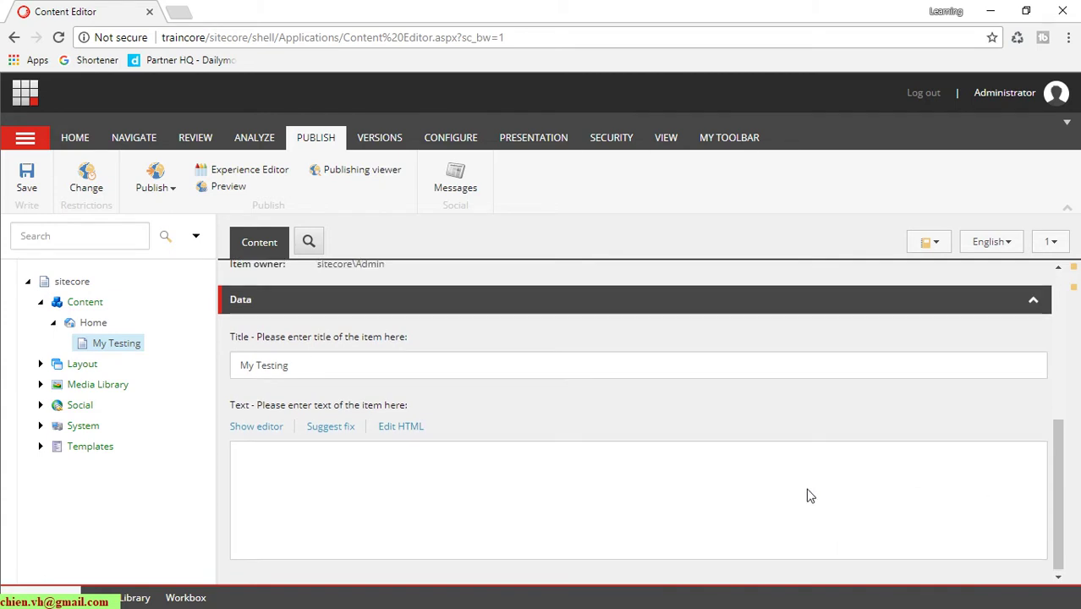
{"action": "scroll", "coordinate": [807, 495], "scroll_direction": "up", "scroll_amount": 5}
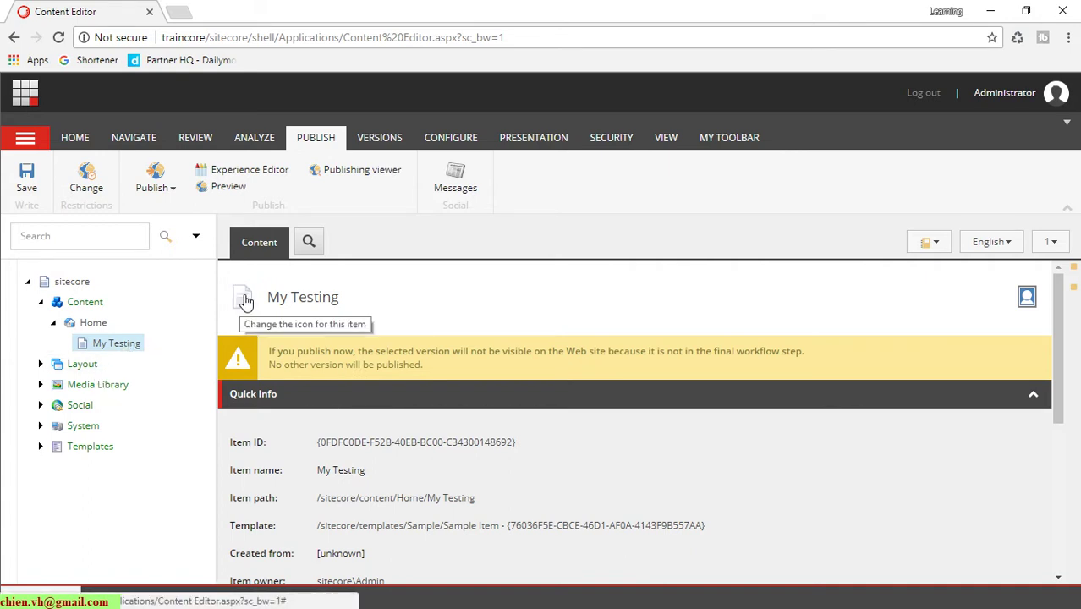
Submit My Testing into the workflow and approve it, both without comments
{"action": "left_click", "coordinate": [196, 141]}
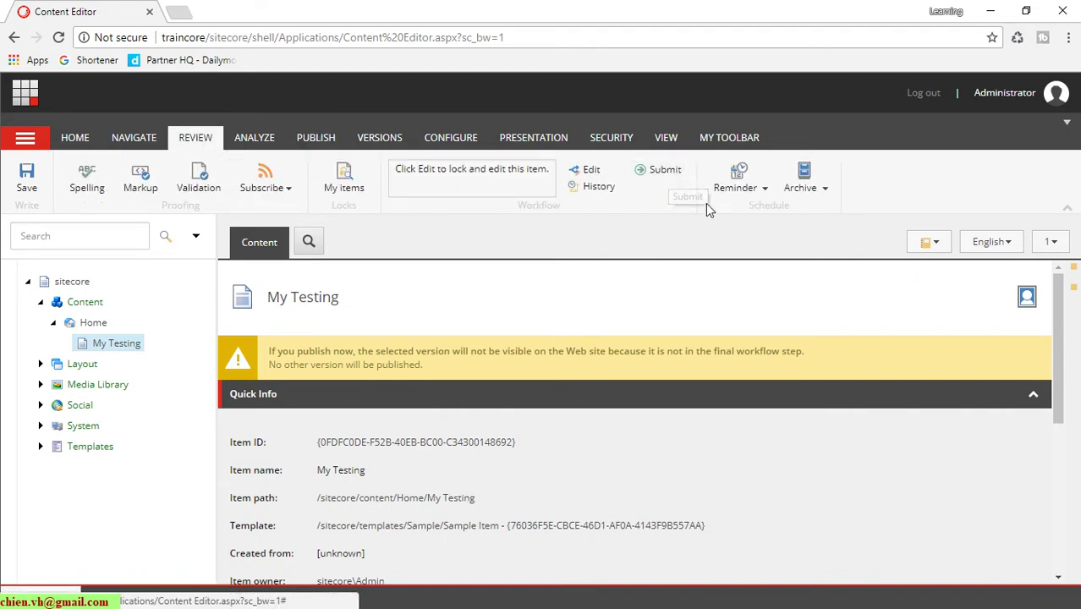
{"action": "left_click", "coordinate": [660, 171]}
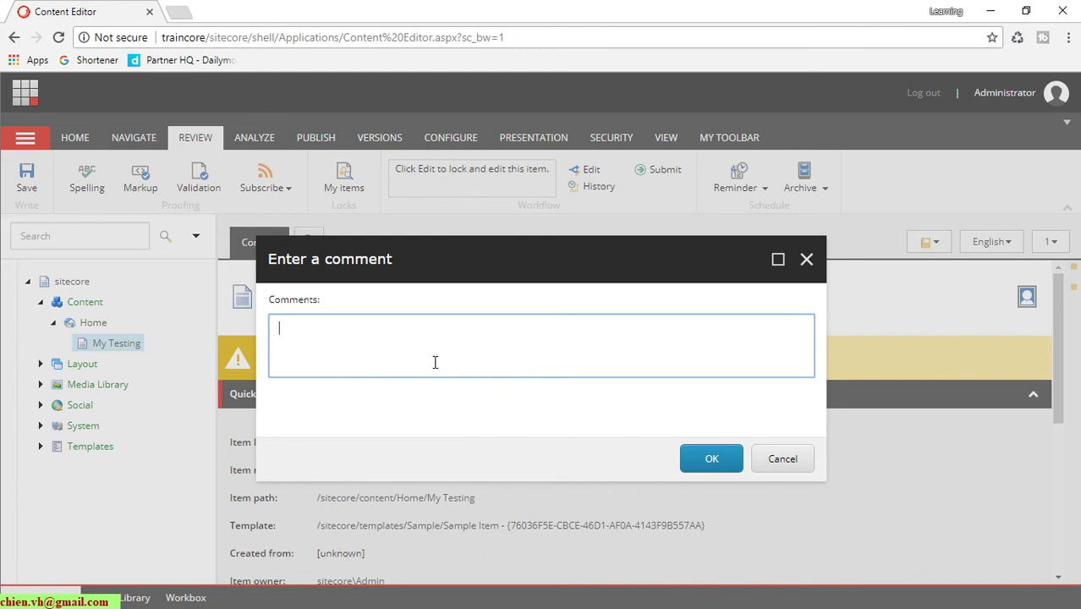
{"action": "left_click", "coordinate": [713, 459]}
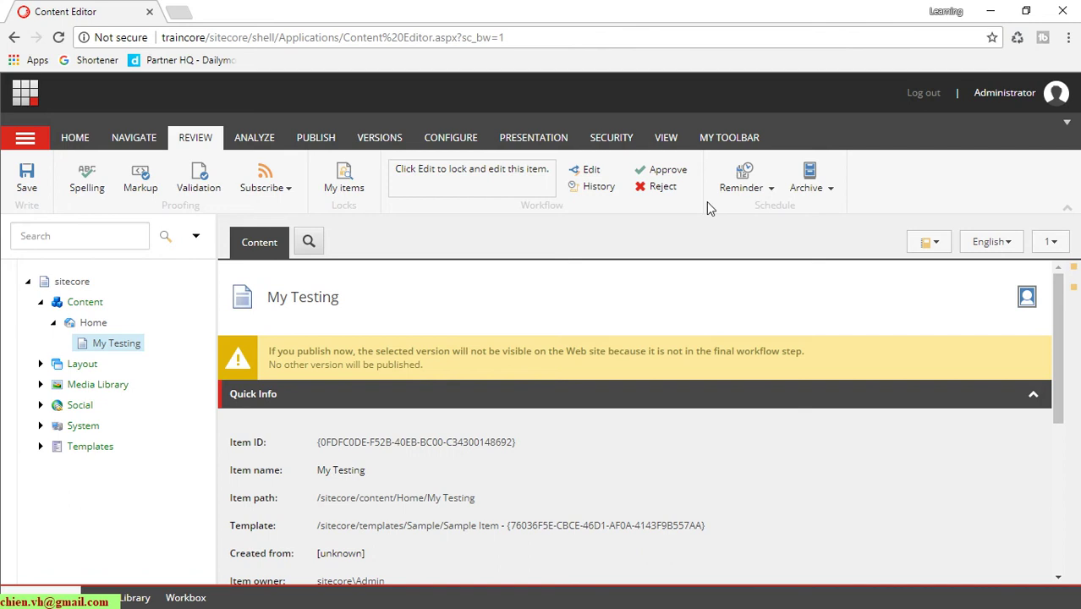
{"action": "left_click", "coordinate": [666, 170]}
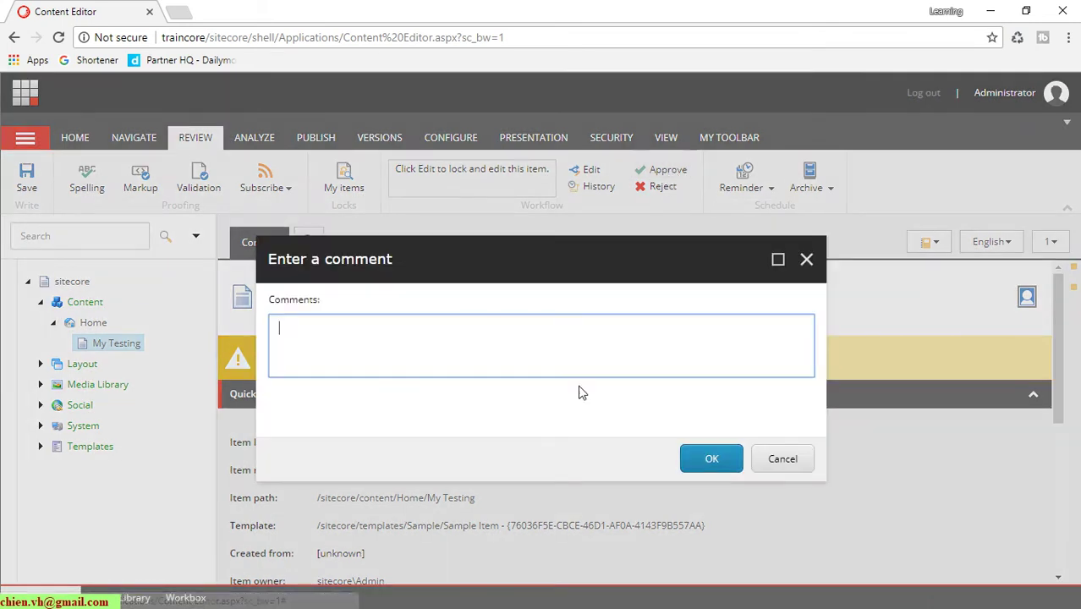
{"action": "left_click", "coordinate": [715, 461]}
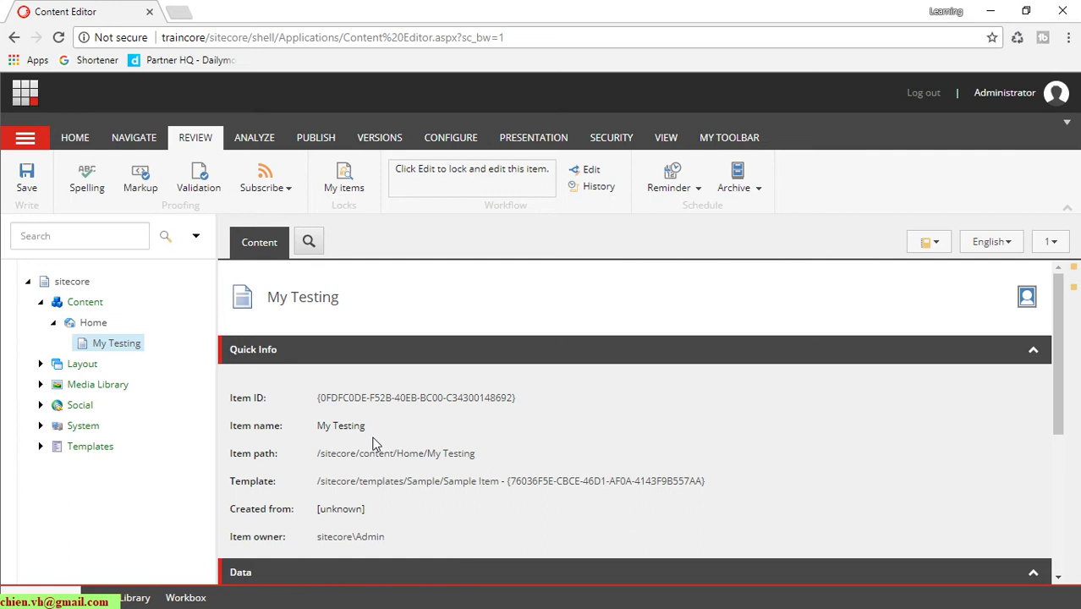
Write the message 'This is my first testing…Thank you for watching' into the Text field and accept it
{"action": "scroll", "coordinate": [372, 445], "scroll_direction": "down", "scroll_amount": 3}
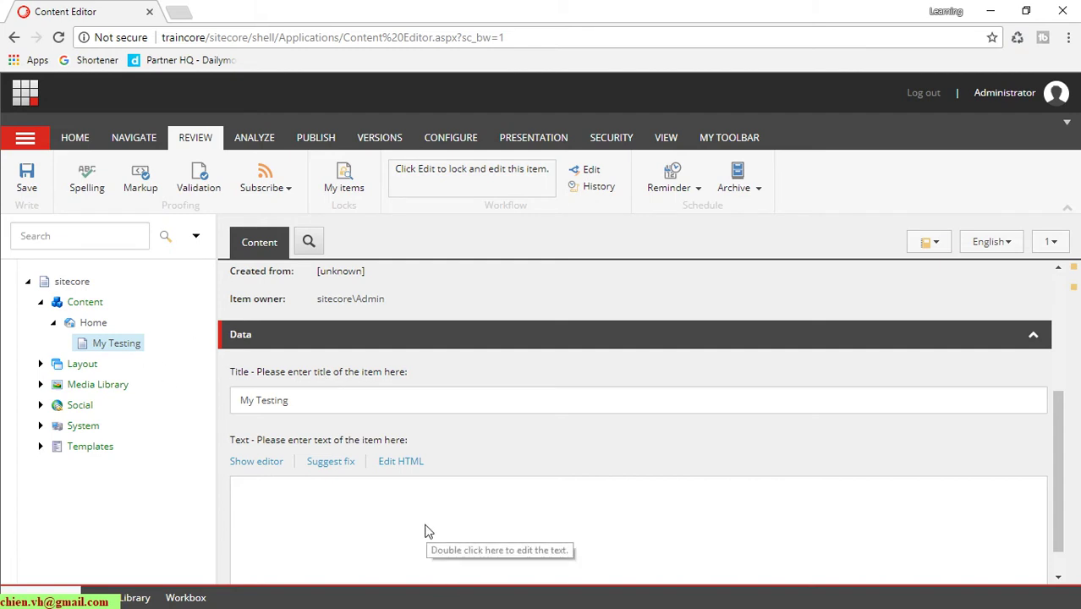
{"action": "scroll", "coordinate": [427, 525], "scroll_direction": "down", "scroll_amount": 1}
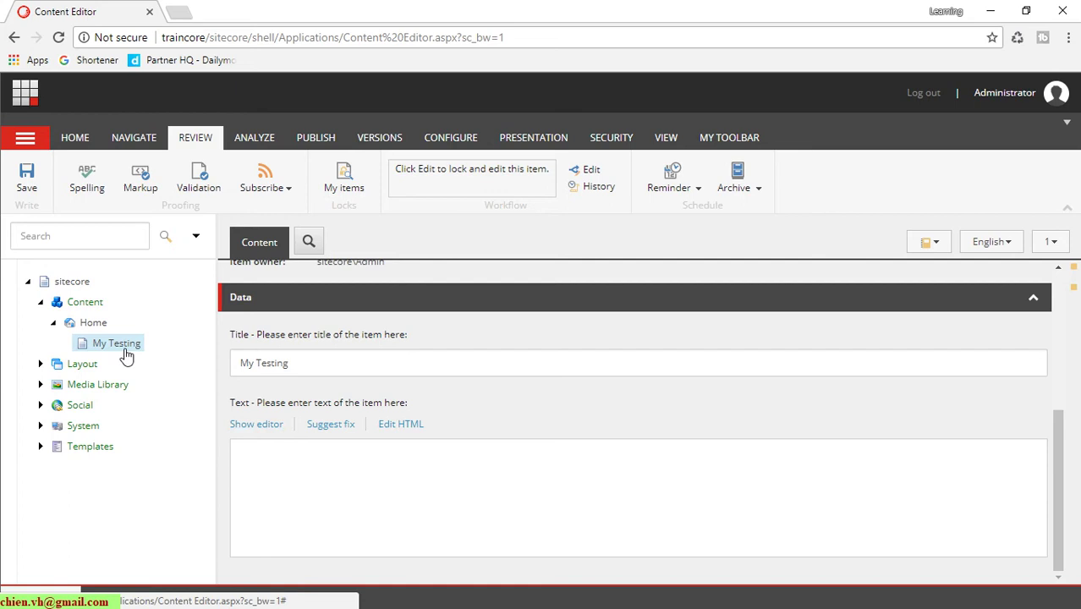
{"action": "left_click", "coordinate": [264, 426]}
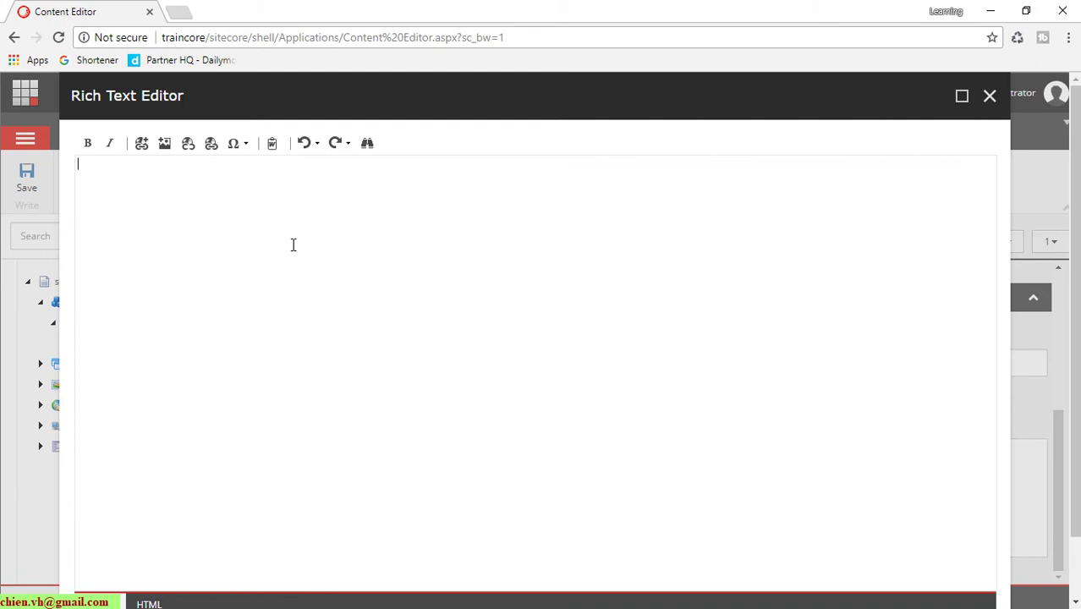
{"action": "type", "text": "This is my first te"}
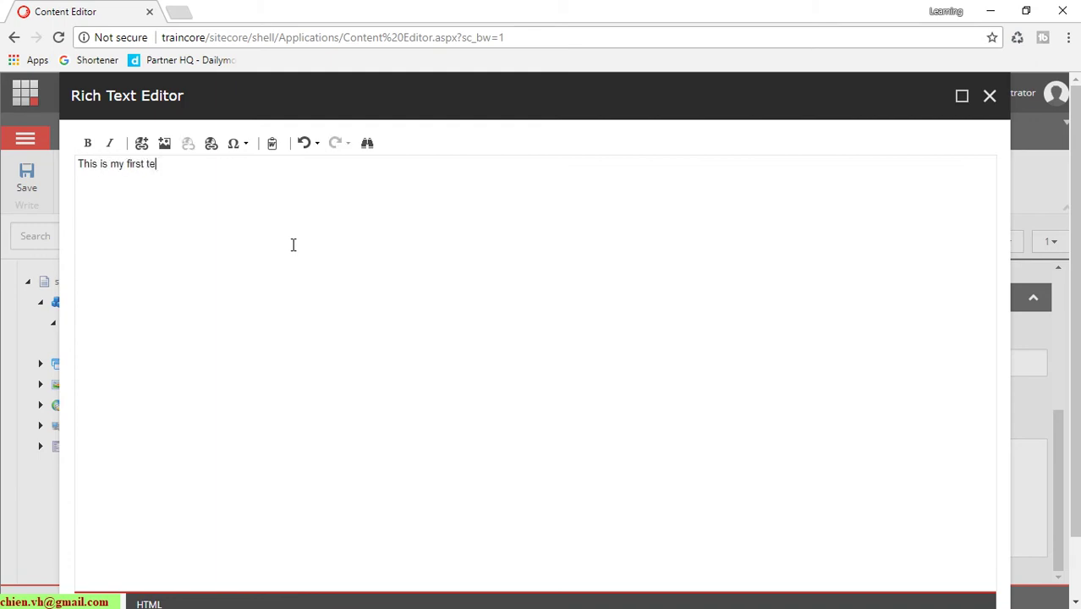
{"action": "type", "text": "sting. Hope thi"}
{"action": "type", "text": "s t"}
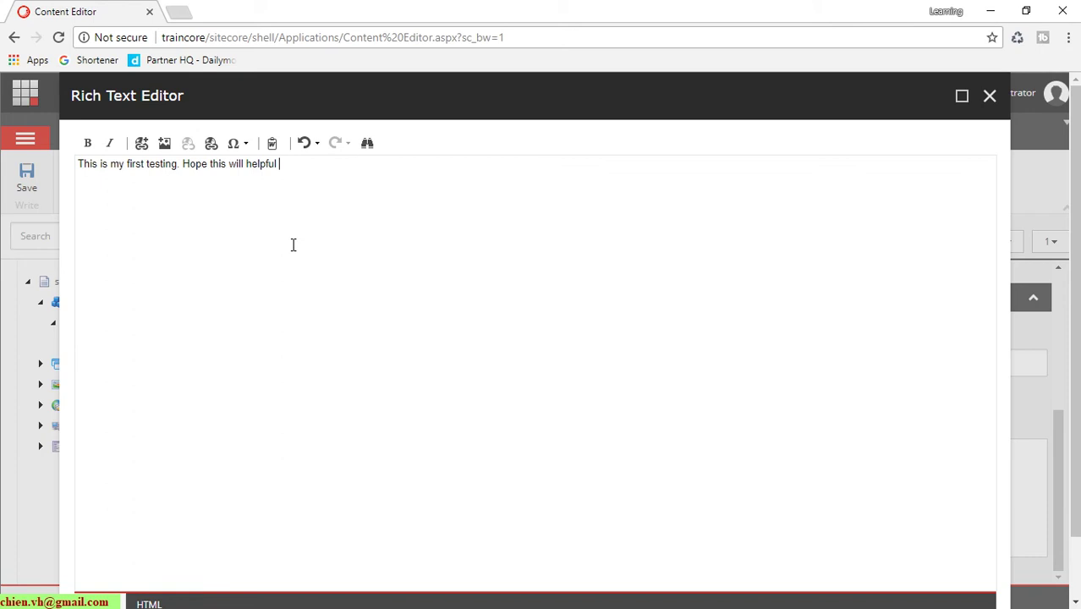
{"action": "type", "text": "ill helpful for all you guys. Thank you for"}
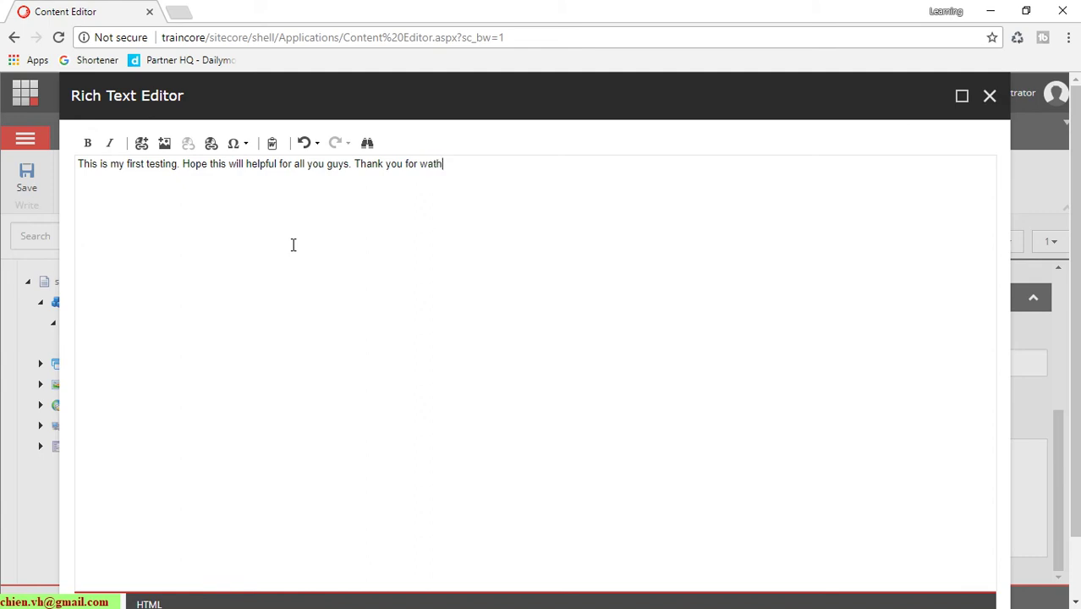
{"action": "type", "text": " watchinig"}
{"action": "left_click", "coordinate": [964, 99]}
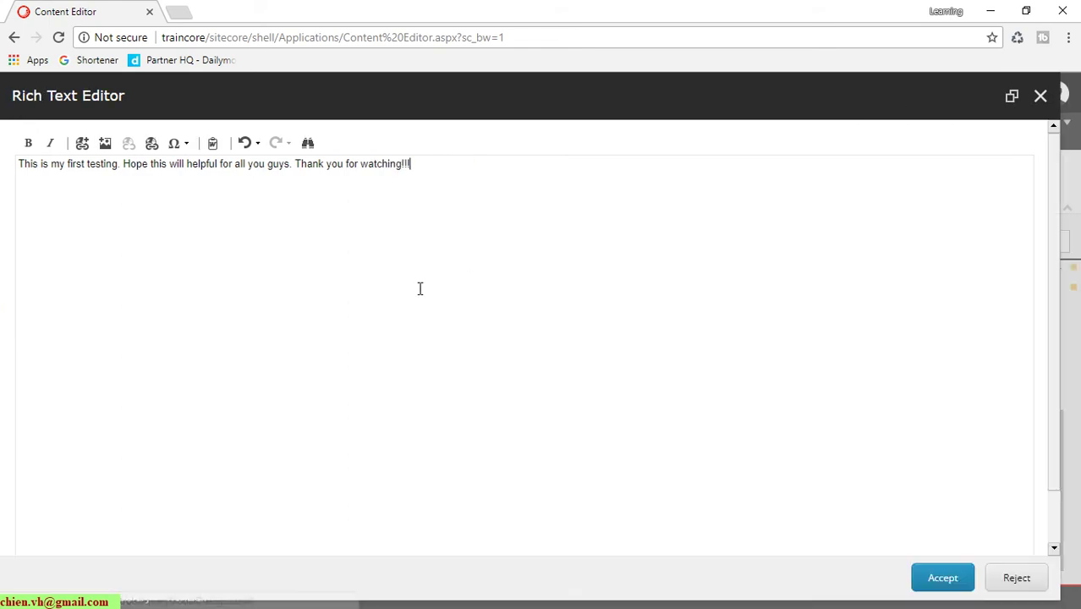
{"action": "left_click", "coordinate": [958, 580]}
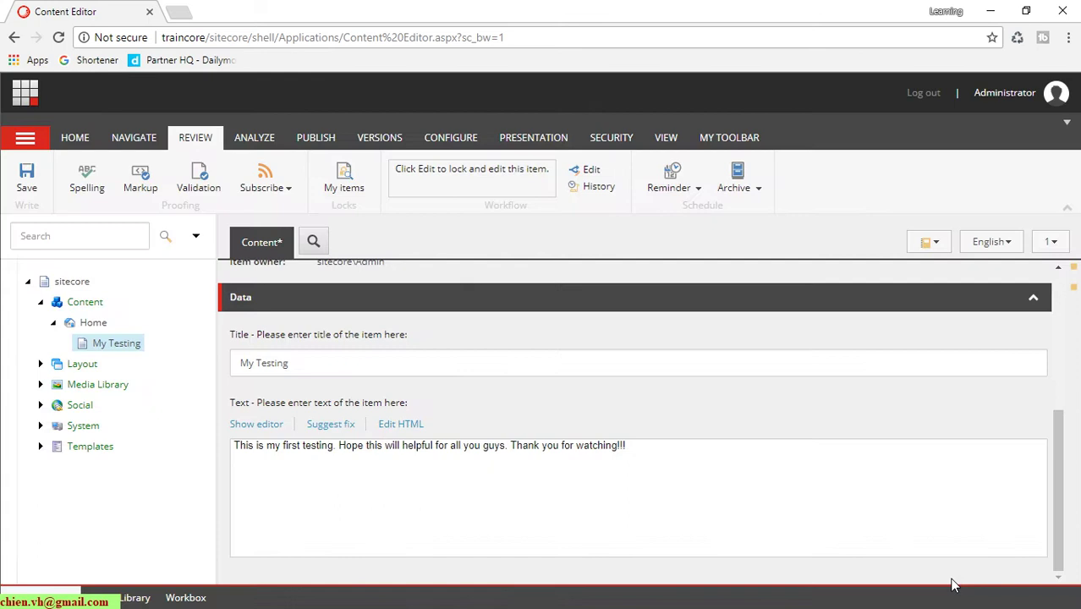
Save My Testing and publish just this item, closing the result (1 updated, 19 skipped)
{"action": "left_click", "coordinate": [27, 180]}
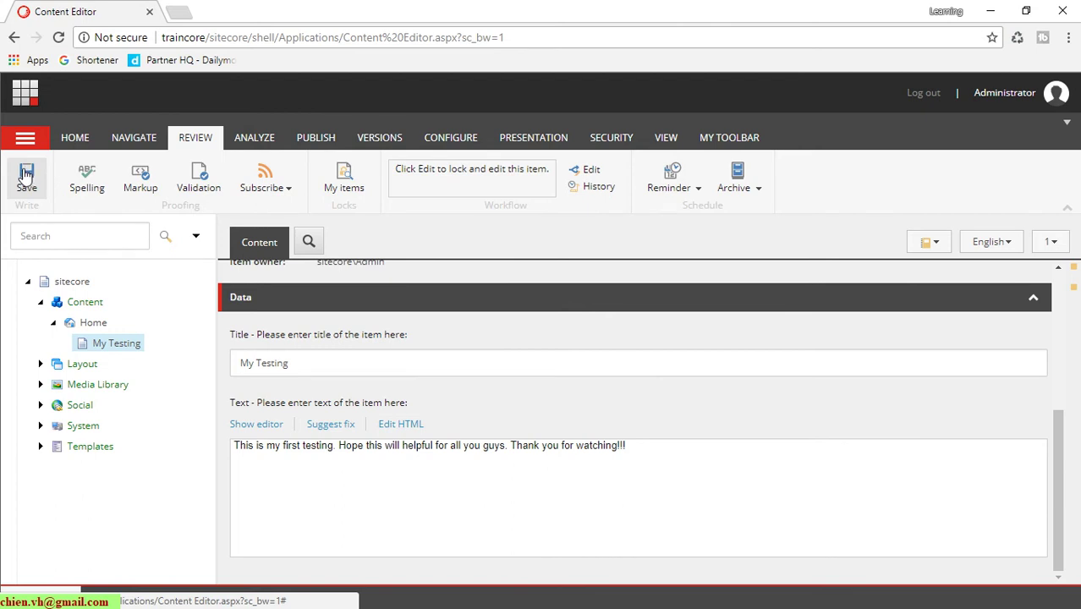
{"action": "left_click", "coordinate": [326, 140]}
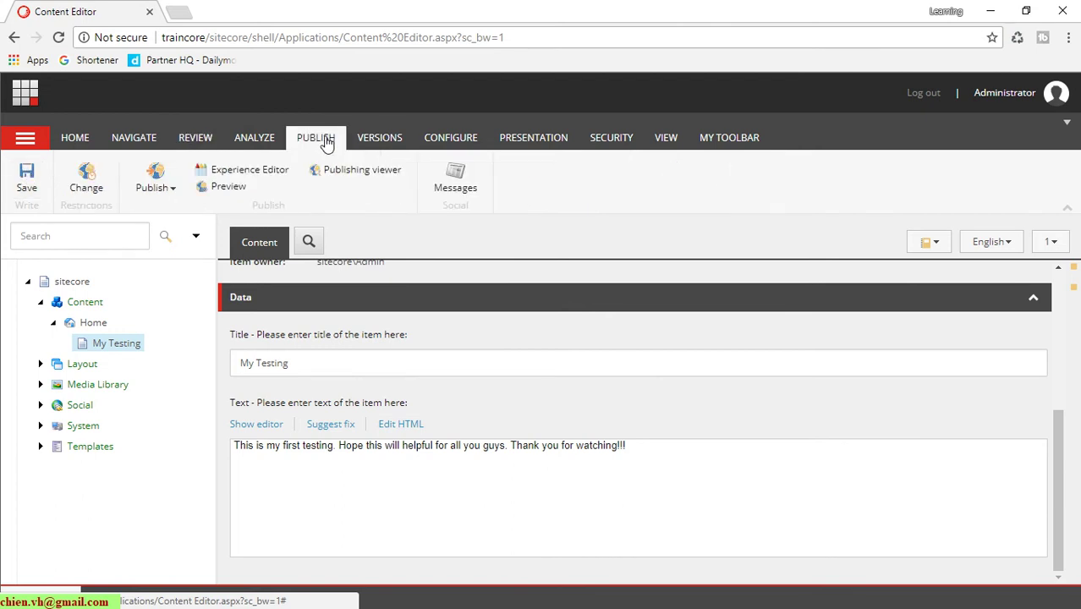
{"action": "left_click", "coordinate": [174, 190]}
{"action": "left_click", "coordinate": [145, 229]}
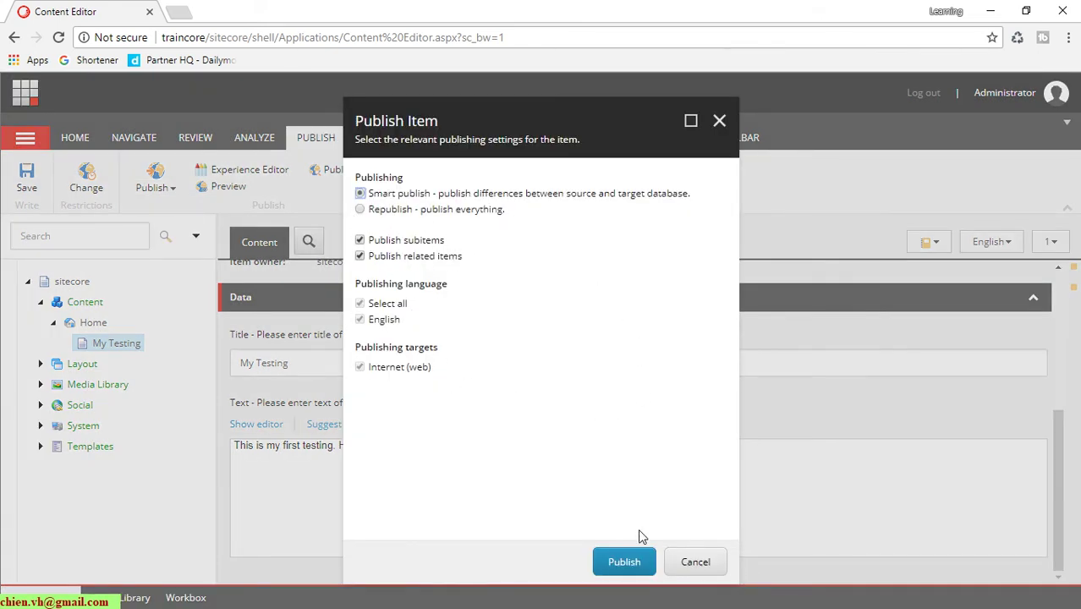
{"action": "left_click", "coordinate": [632, 565]}
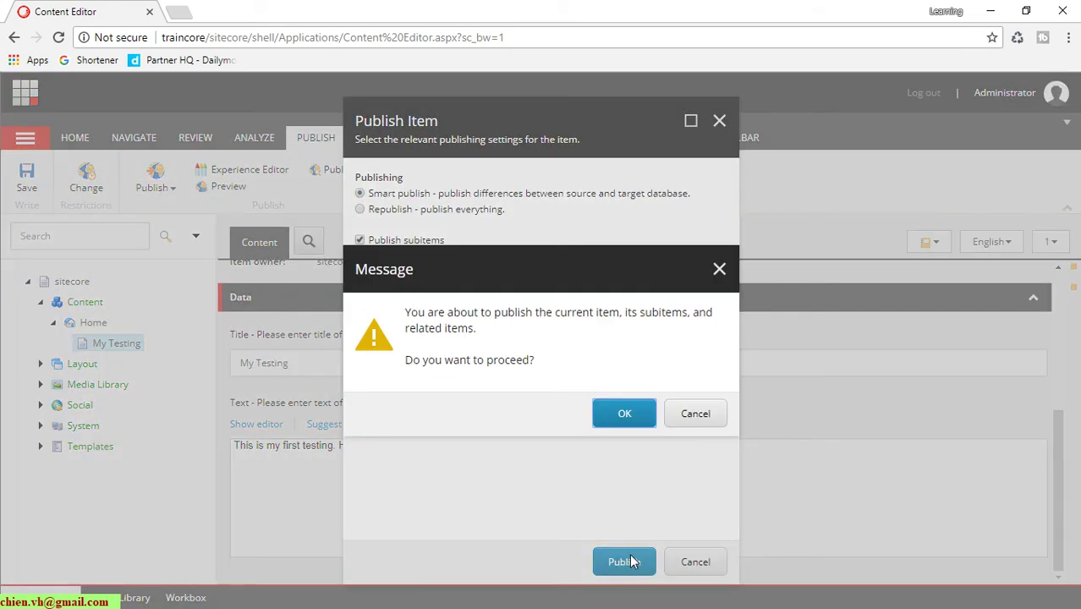
{"action": "left_click", "coordinate": [624, 414]}
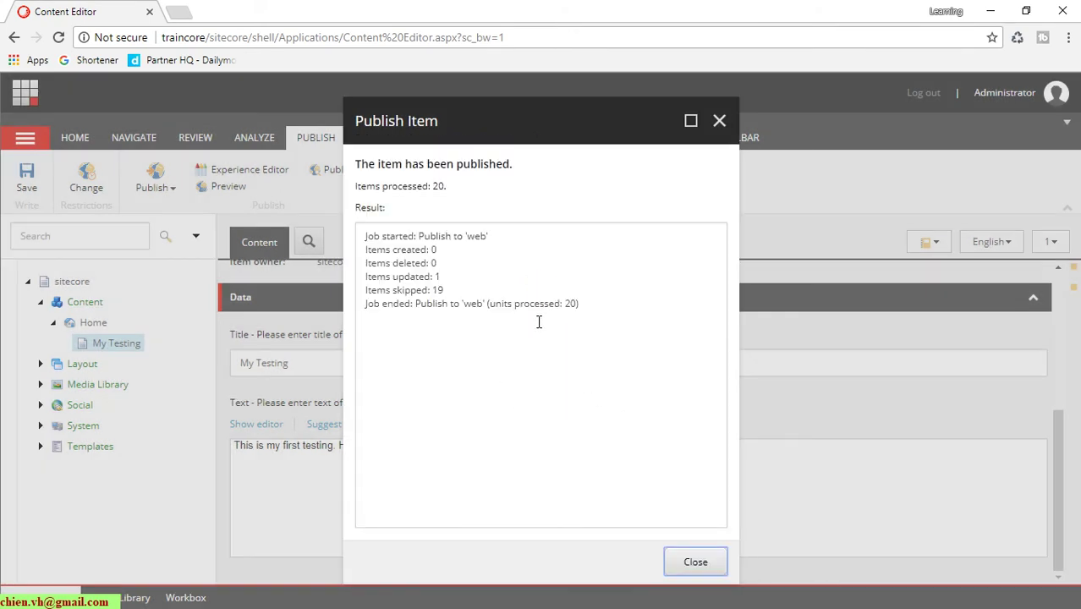
{"action": "left_click_drag", "start_coordinate": [360, 174], "coordinate": [615, 270]}
{"action": "left_click", "coordinate": [614, 270]}
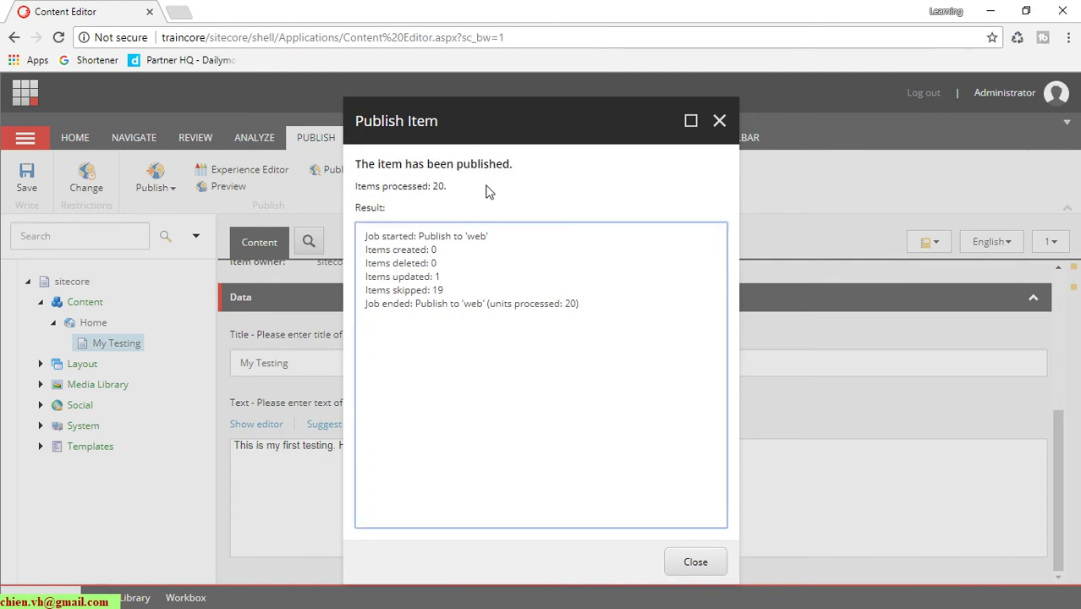
{"action": "left_click", "coordinate": [695, 562]}
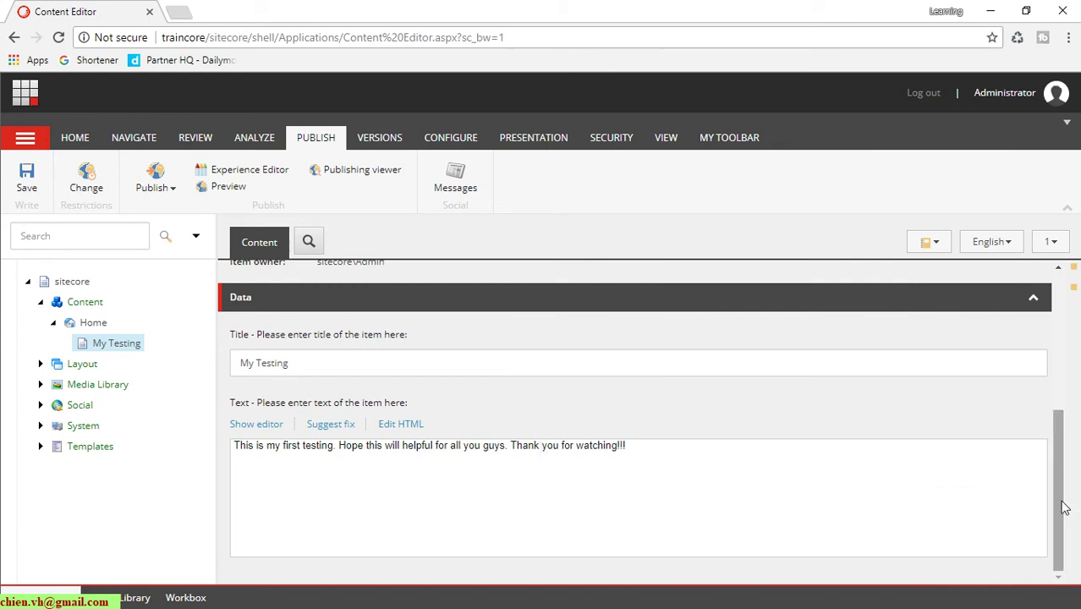
Copy the 'traincore' host name from the Content Editor's address bar
{"action": "left_click_drag", "start_coordinate": [1064, 507], "coordinate": [1069, 367]}
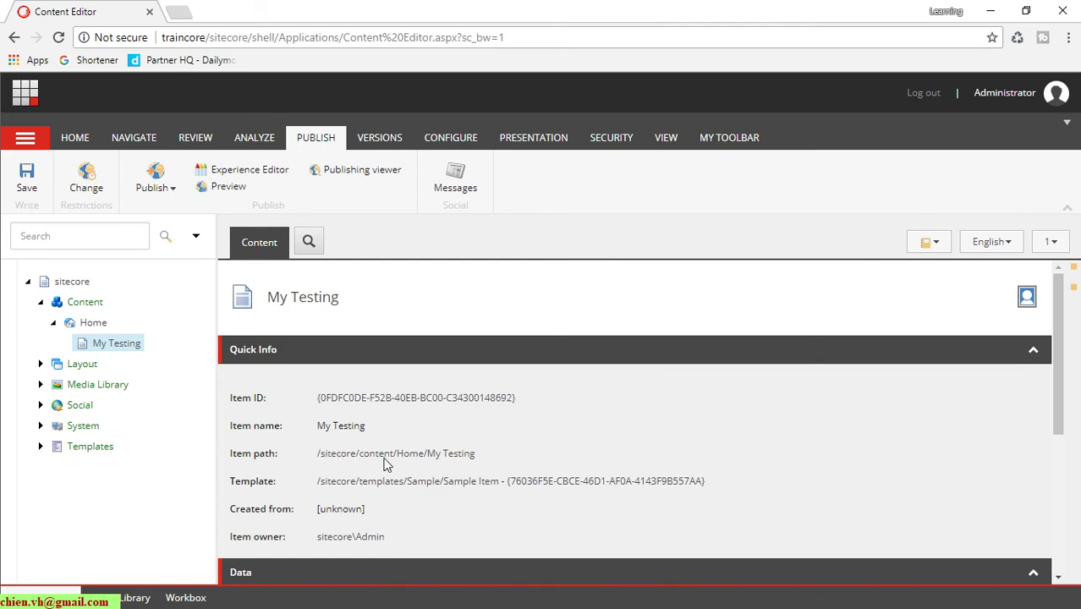
{"action": "left_click_drag", "start_coordinate": [438, 455], "coordinate": [426, 455]}
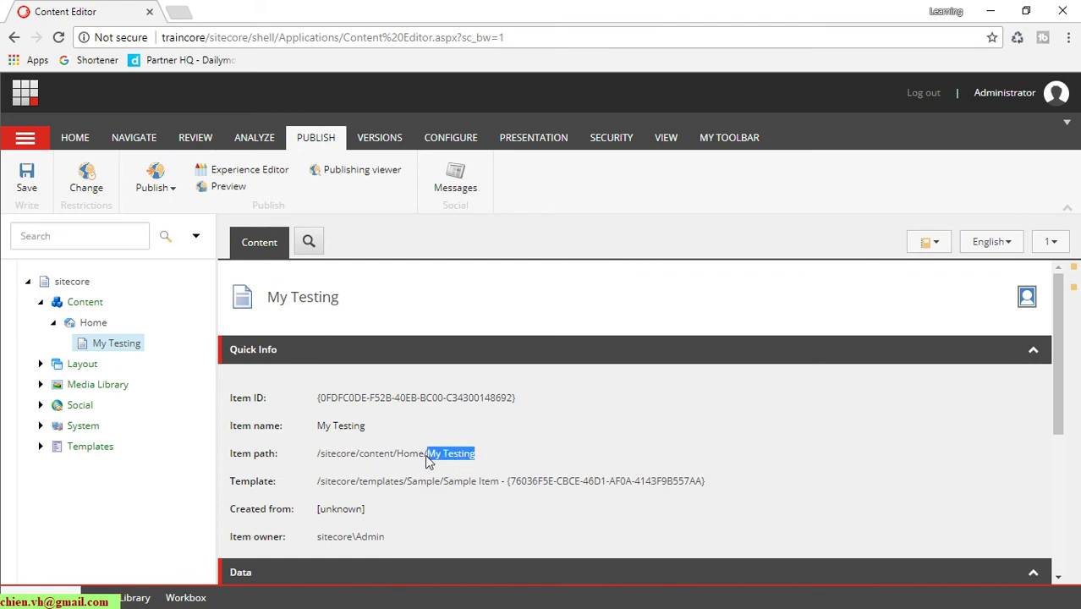
{"action": "triple_click", "coordinate": [427, 456]}
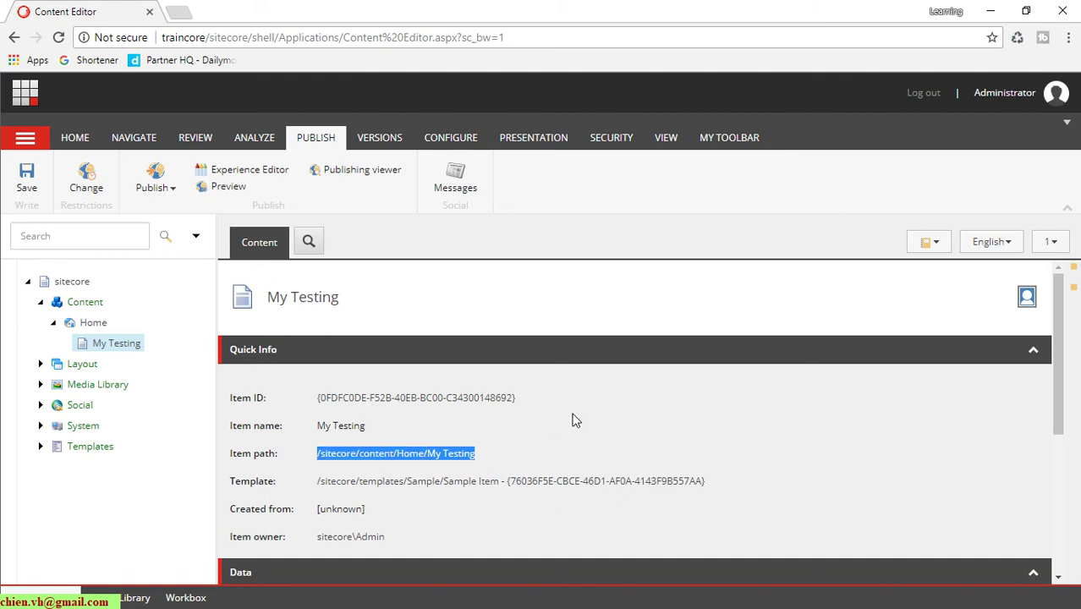
{"action": "left_click_drag", "start_coordinate": [207, 45], "coordinate": [162, 45]}
{"action": "right_click", "coordinate": [198, 51]}
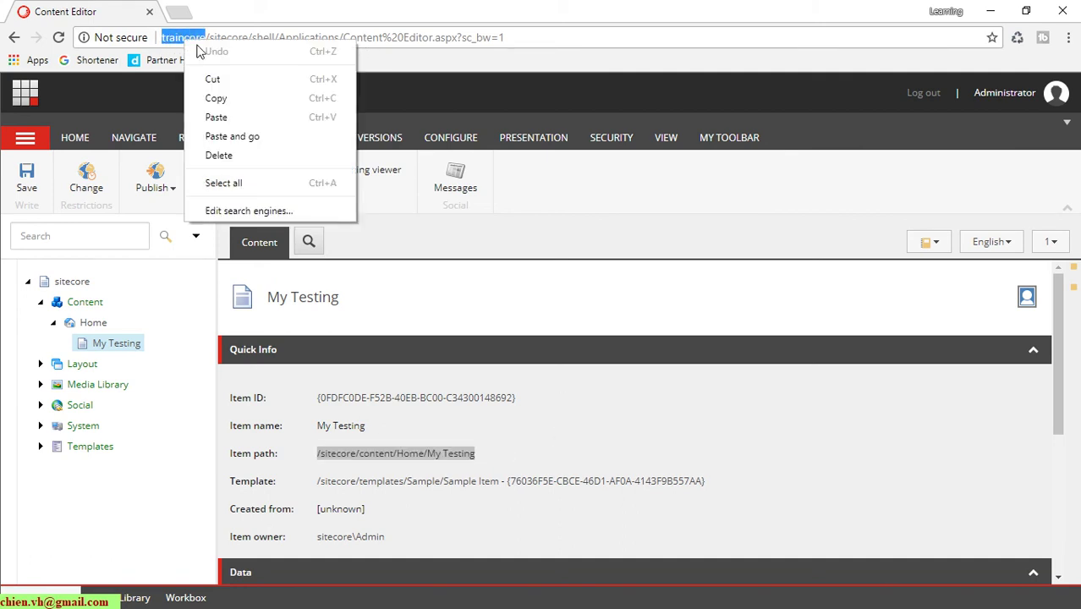
{"action": "left_click", "coordinate": [228, 99]}
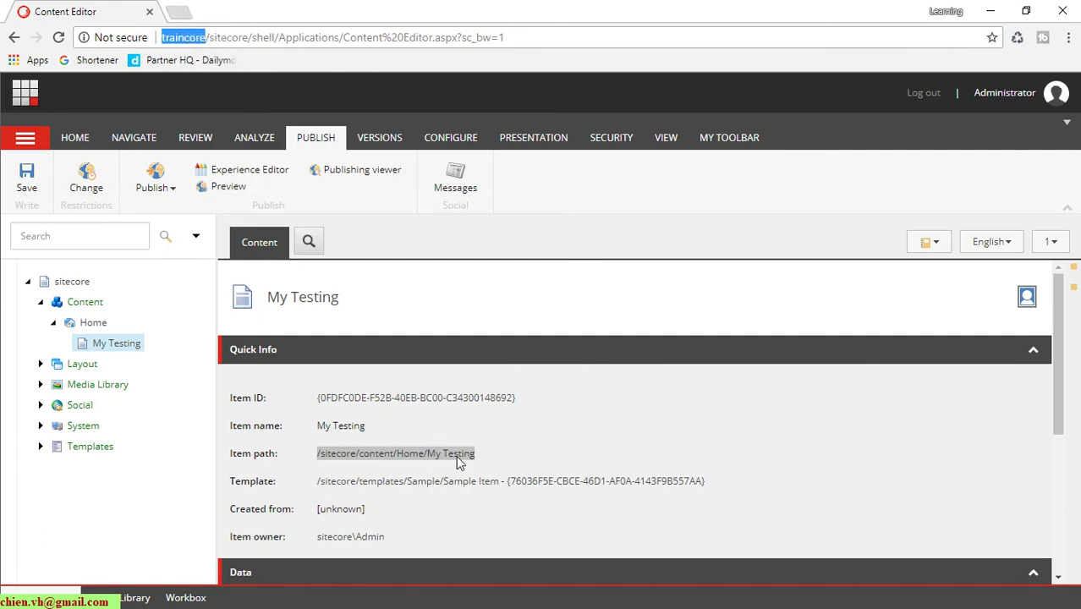
In a new tab, open traincore/home/my testing to load the live page
{"action": "left_click", "coordinate": [179, 11]}
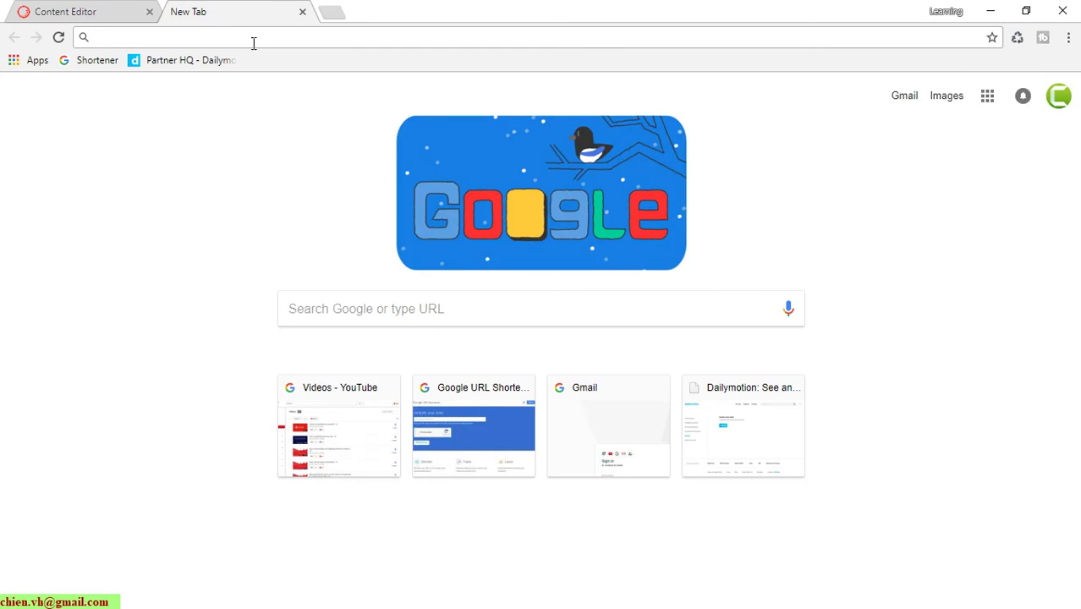
{"action": "key", "text": "ctrl+v"}
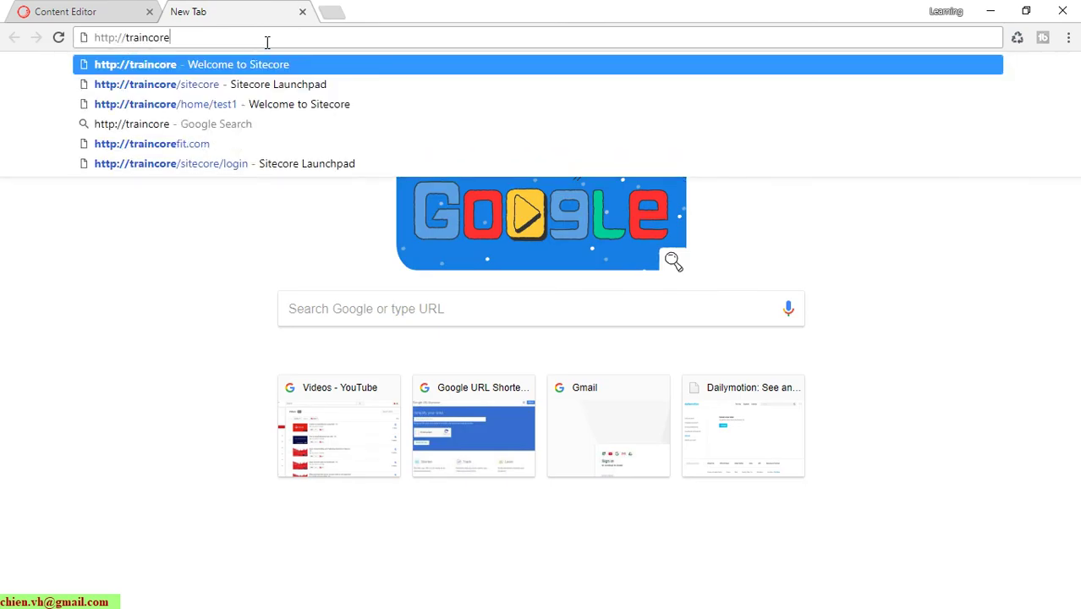
{"action": "type", "text": "/home/"}
{"action": "key", "text": "BackSpace"}
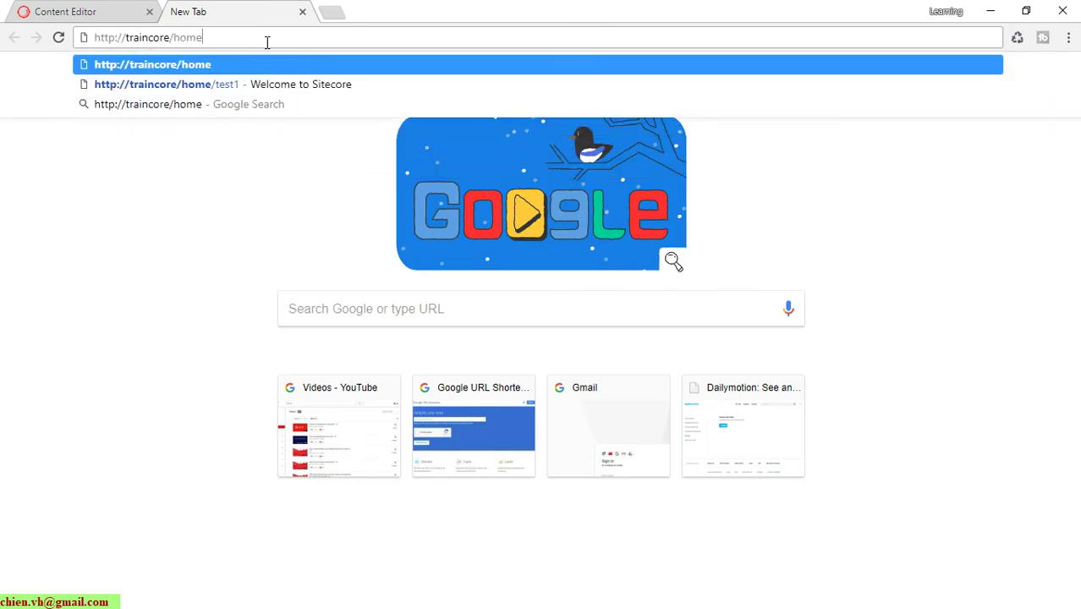
{"action": "type", "text": "/my "}
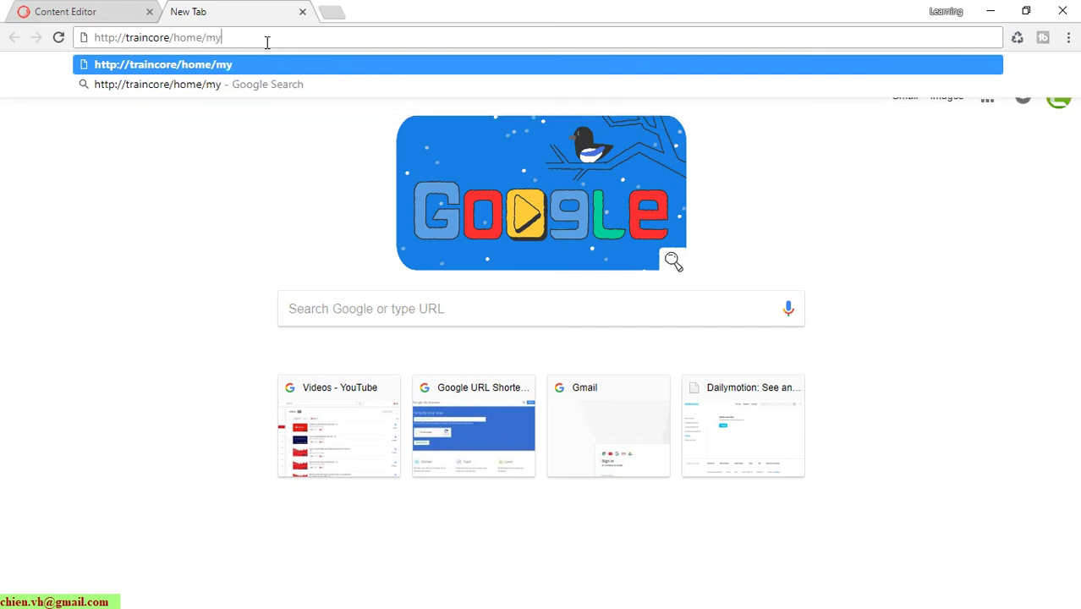
{"action": "type", "text": "testing"}
{"action": "key", "text": "Return"}
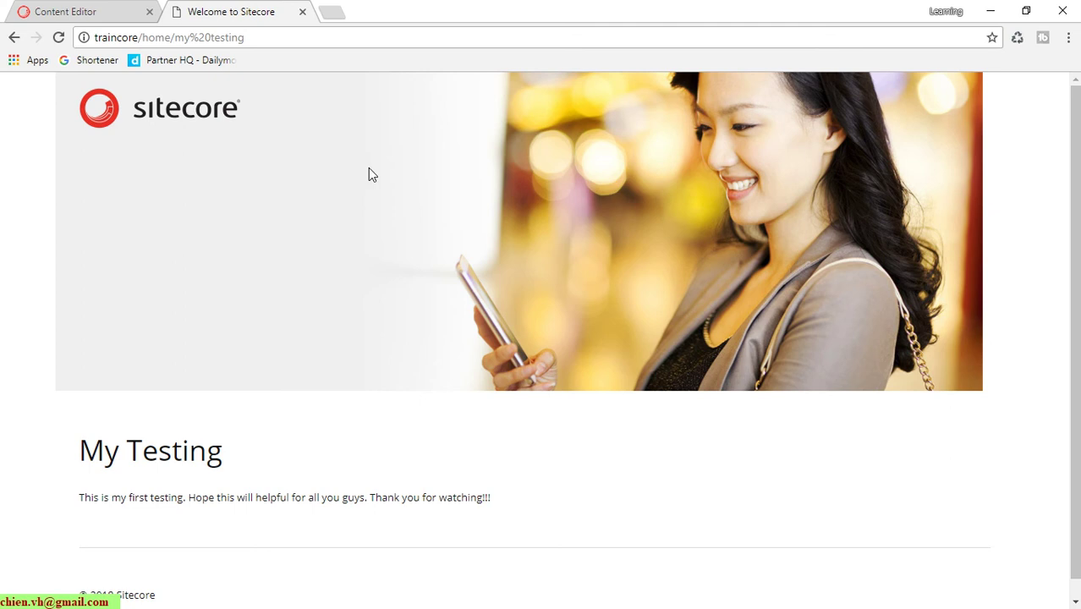
Highlight the live page's My Testing heading and paragraph to check the content
{"action": "scroll", "coordinate": [541, 254], "scroll_direction": "down", "scroll_amount": 1}
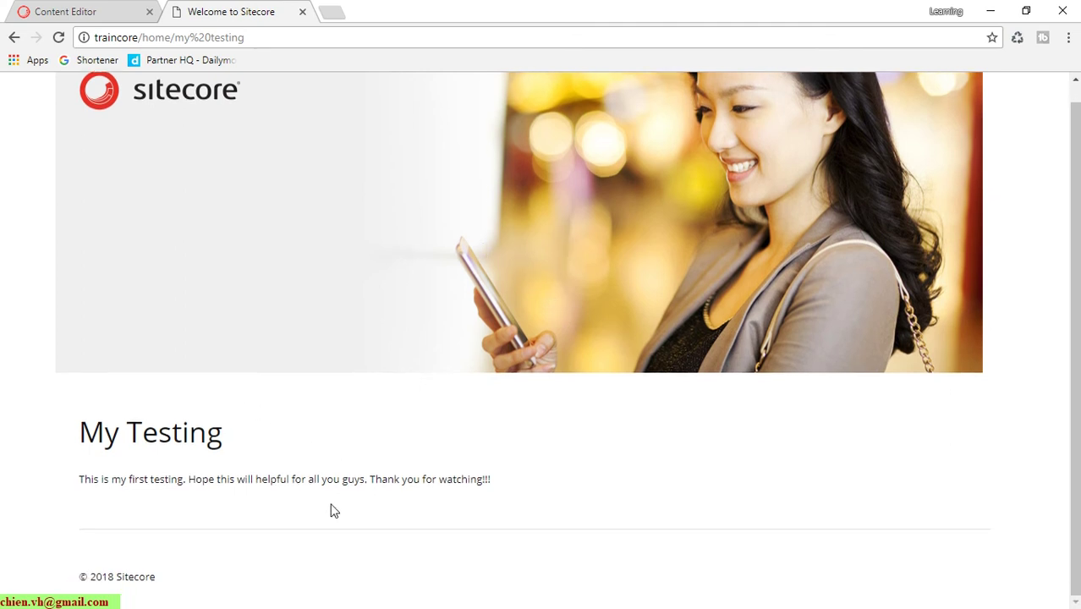
{"action": "scroll", "coordinate": [325, 507], "scroll_direction": "up", "scroll_amount": 1}
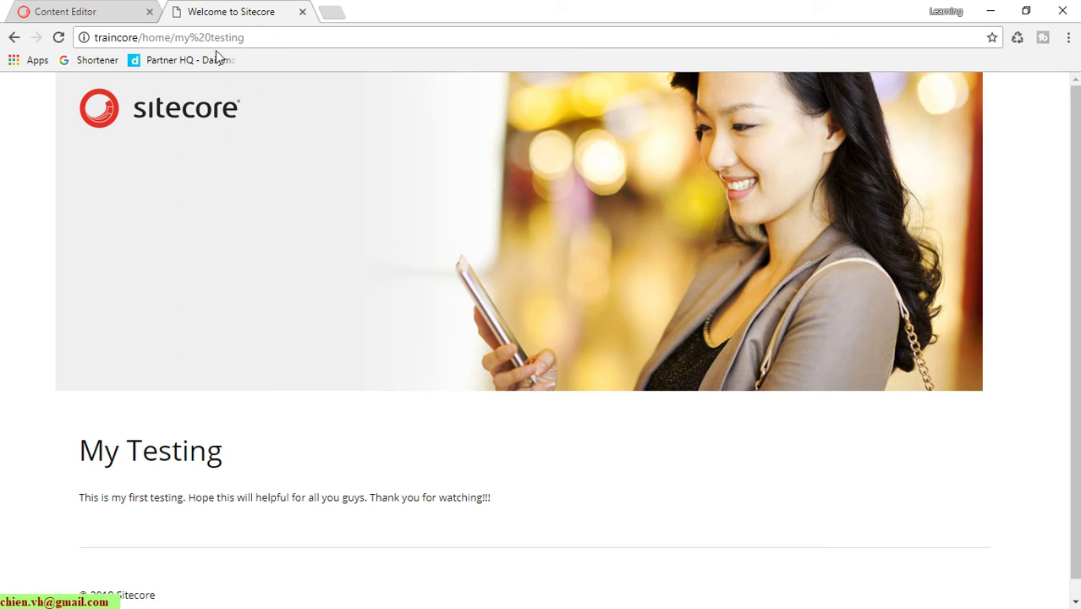
{"action": "left_click_drag", "start_coordinate": [76, 451], "coordinate": [571, 525]}
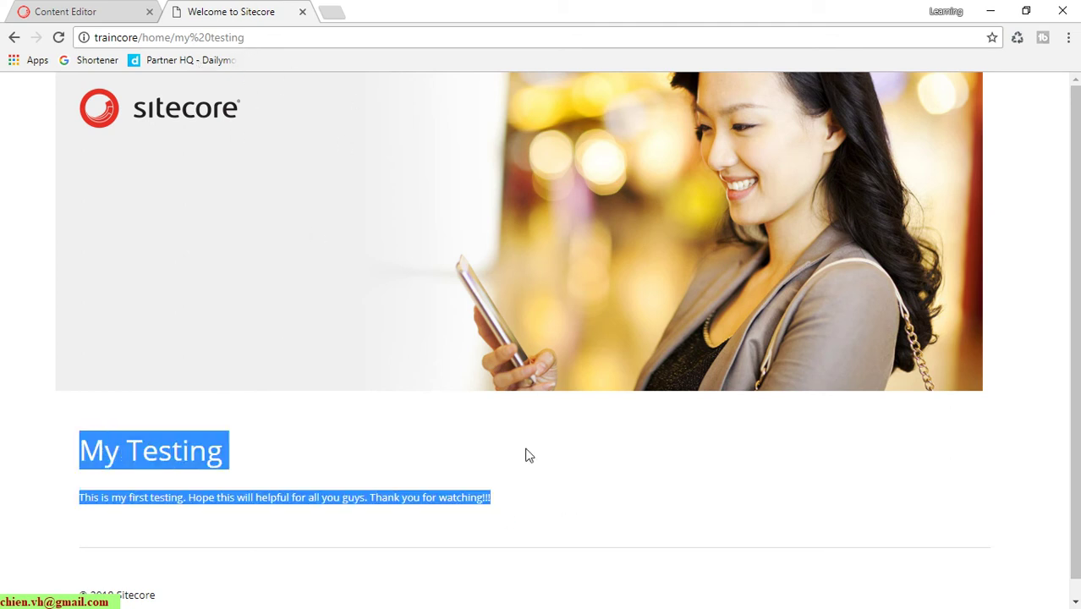
{"action": "left_click", "coordinate": [222, 189]}
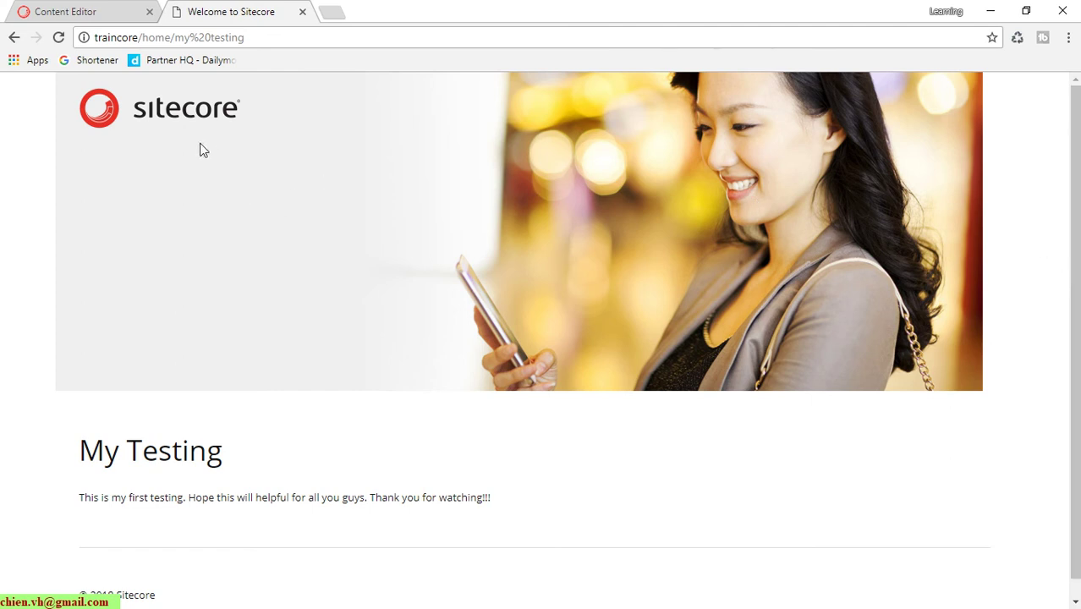
{"action": "left_click_drag", "start_coordinate": [152, 115], "coordinate": [691, 267]}
{"action": "left_click_drag", "start_coordinate": [78, 444], "coordinate": [506, 510]}
{"action": "left_click", "coordinate": [65, 503]}
{"action": "left_click_drag", "start_coordinate": [596, 506], "coordinate": [99, 448]}
Back in Content Editor, change the My Testing Title field to 'Hello World!' and save
{"action": "left_click", "coordinate": [448, 498]}
{"action": "left_click", "coordinate": [93, 11]}
{"action": "scroll", "coordinate": [710, 436], "scroll_direction": "down", "scroll_amount": 2}
{"action": "scroll", "coordinate": [708, 466], "scroll_direction": "down", "scroll_amount": 2}
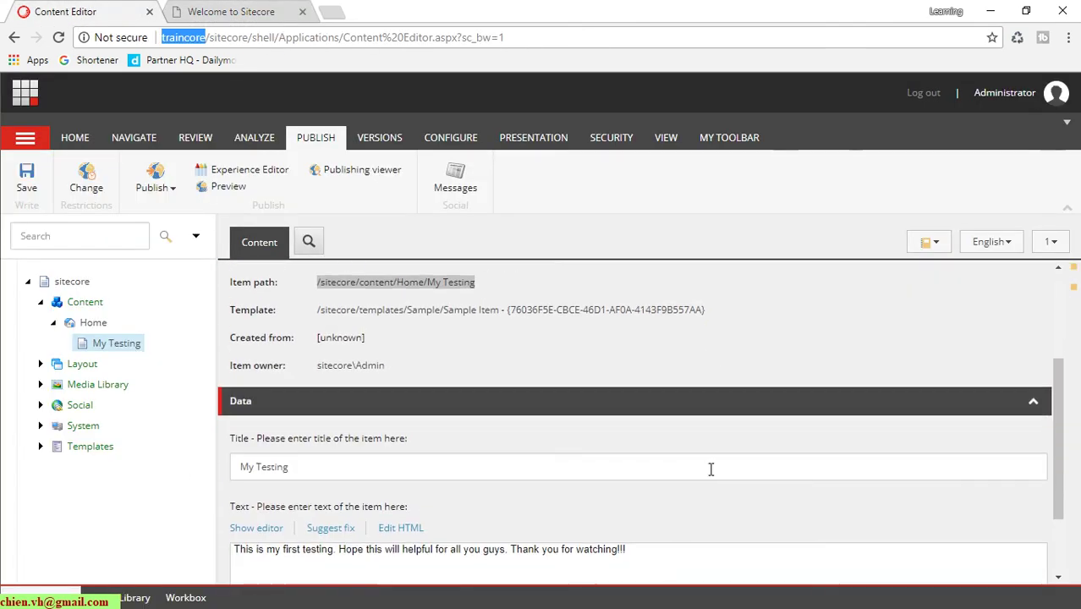
{"action": "left_click_drag", "start_coordinate": [374, 373], "coordinate": [119, 370]}
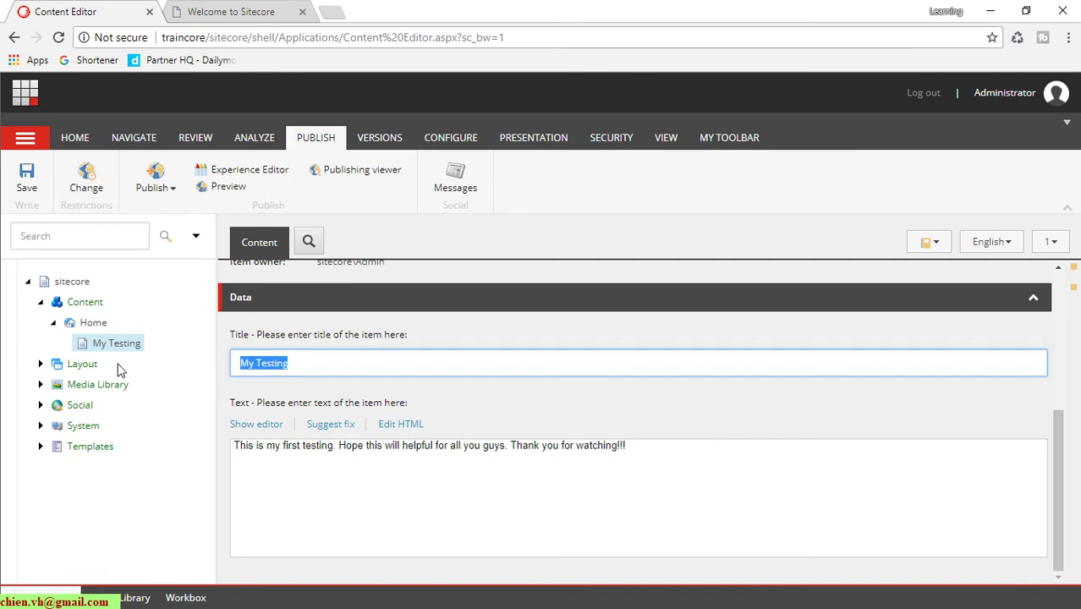
{"action": "type", "text": "Hello Worl"}
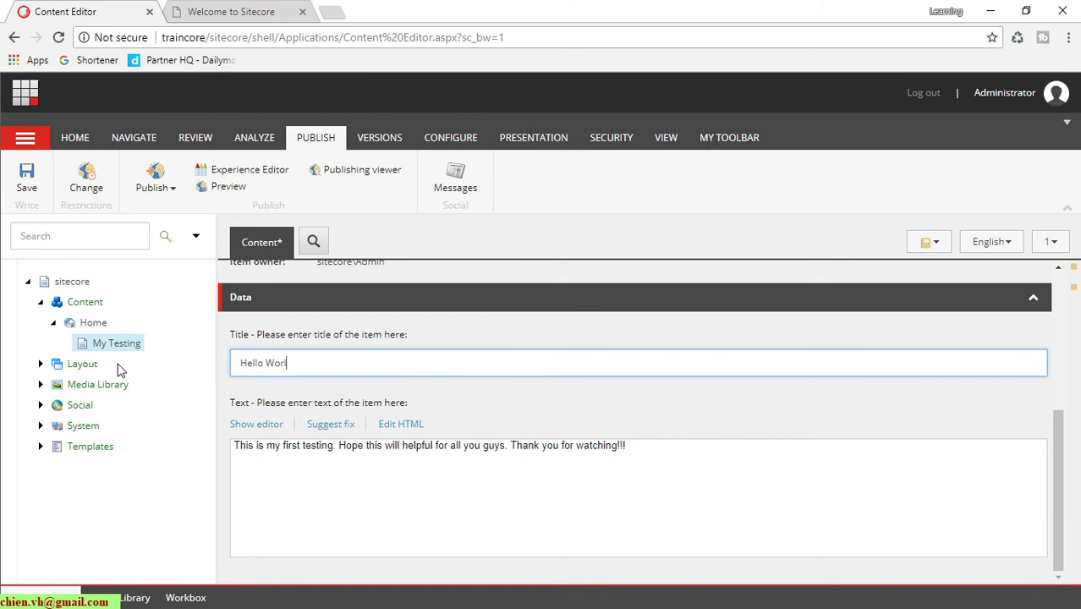
{"action": "type", "text": "d!"}
{"action": "left_click", "coordinate": [25, 176]}
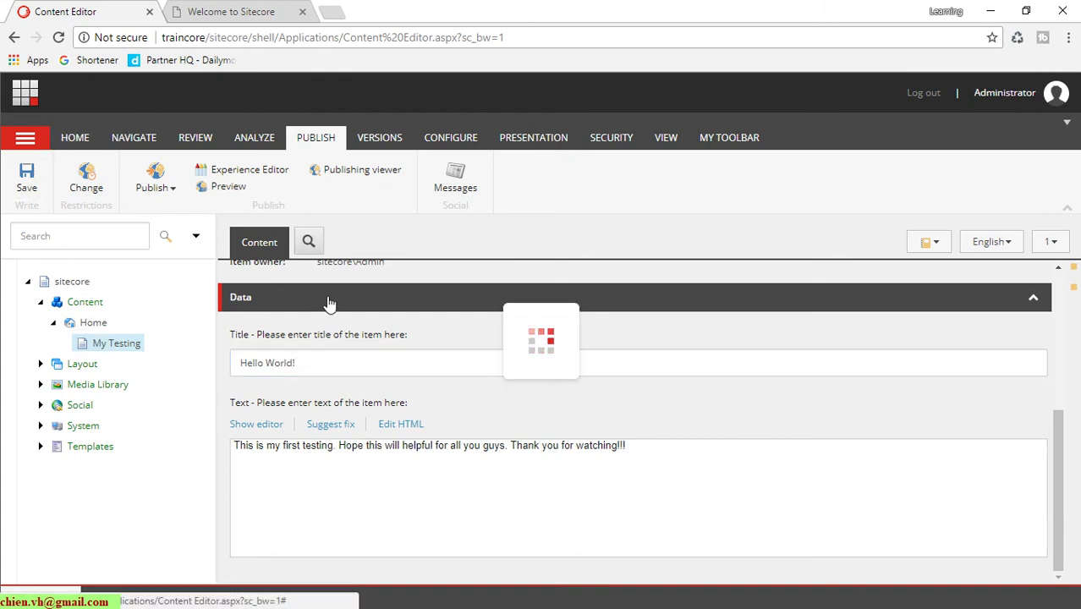
{"action": "left_click", "coordinate": [174, 190]}
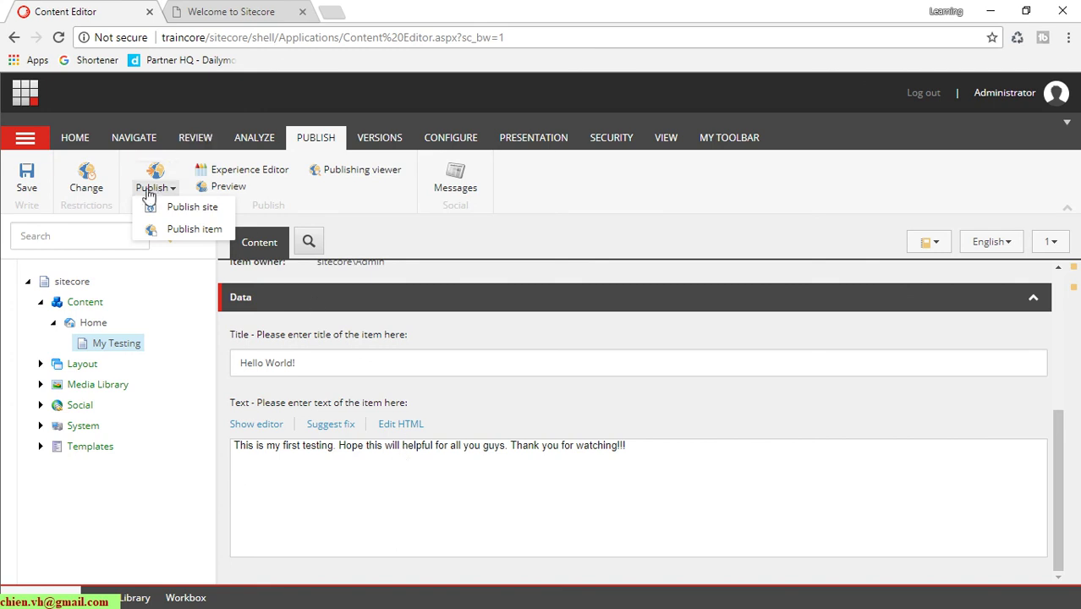
Publish just the My Testing item again and close the result showing 1 item updated
{"action": "left_click", "coordinate": [195, 233]}
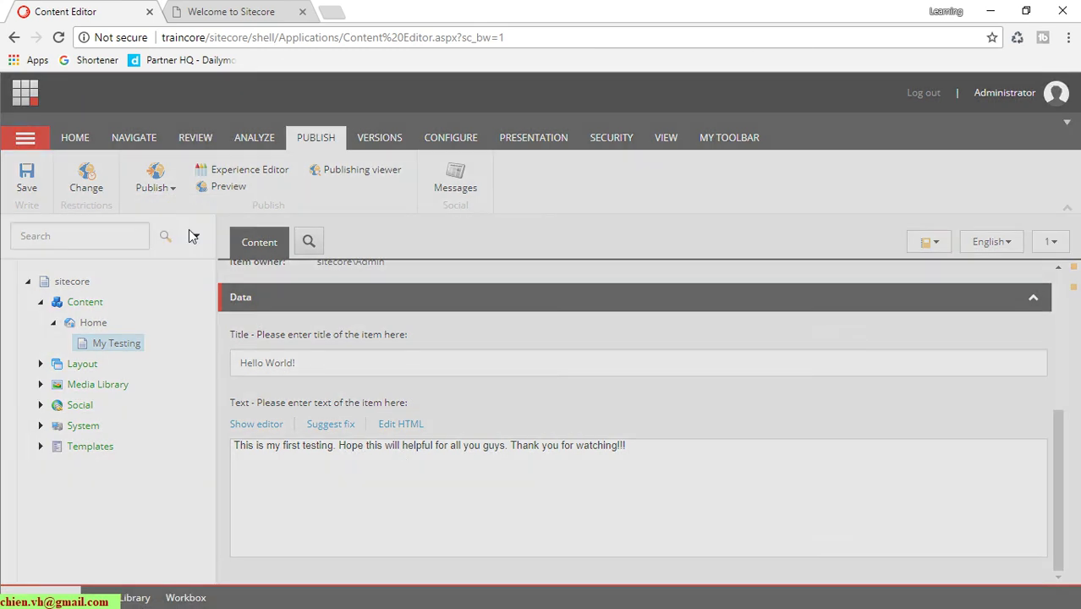
{"action": "left_click", "coordinate": [634, 566]}
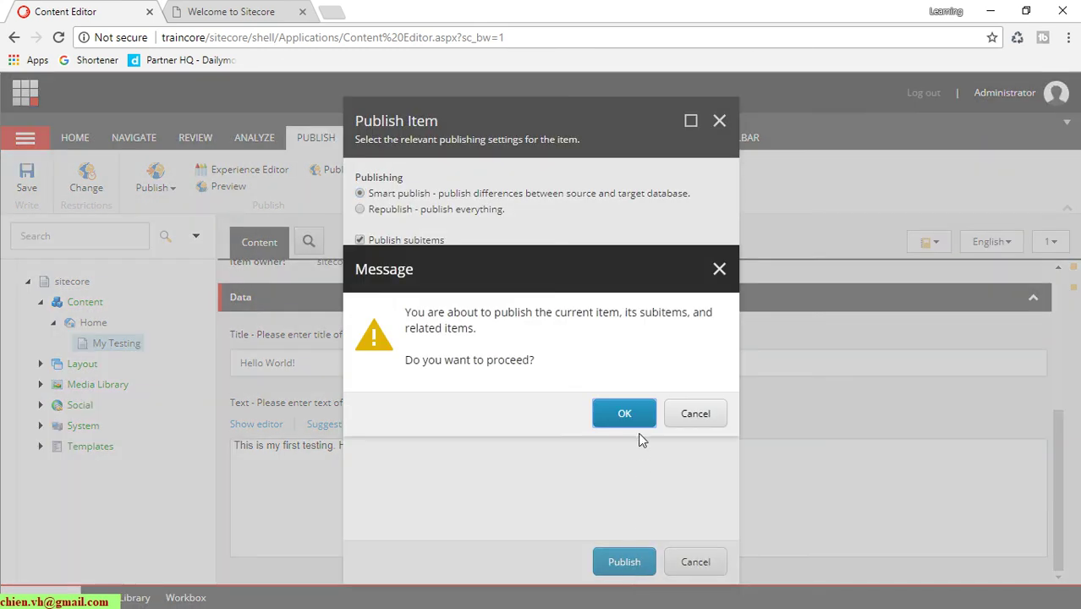
{"action": "left_click", "coordinate": [622, 418]}
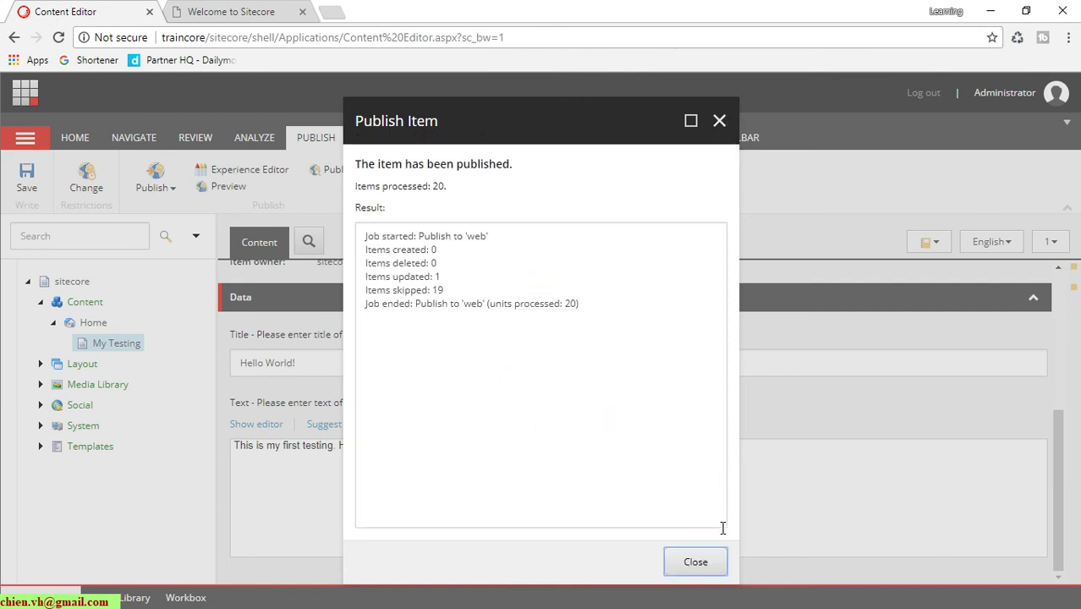
{"action": "left_click", "coordinate": [710, 567]}
Reload the live My Testing page to confirm the 'Hello World!' heading, then return to Content Editor
{"action": "left_click", "coordinate": [264, 10]}
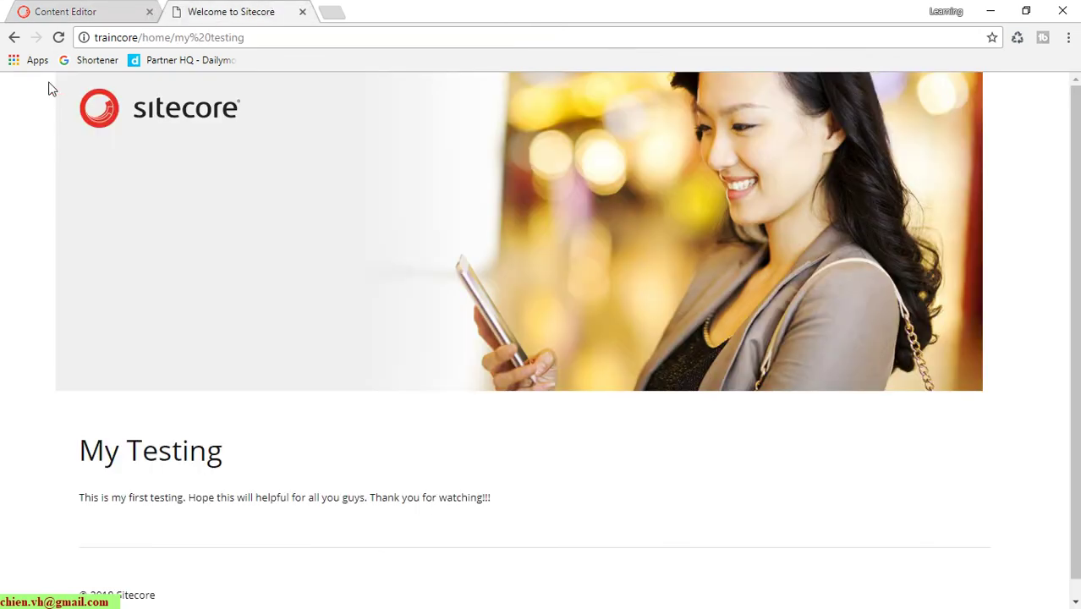
{"action": "left_click", "coordinate": [58, 37]}
{"action": "scroll", "coordinate": [116, 339], "scroll_direction": "down", "scroll_amount": 1}
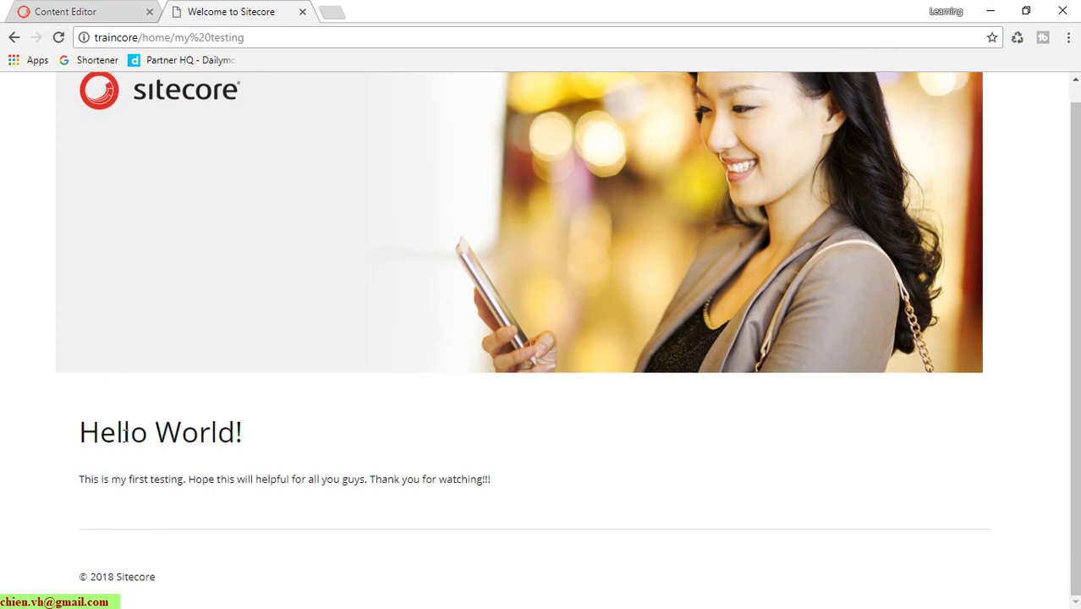
{"action": "mouse_move", "coordinate": [86, 434]}
{"action": "left_mouse_down"}
{"action": "mouse_move", "coordinate": [304, 437]}
{"action": "mouse_move", "coordinate": [75, 436]}
{"action": "left_mouse_up"}
{"action": "left_click", "coordinate": [352, 446]}
{"action": "left_click", "coordinate": [372, 438]}
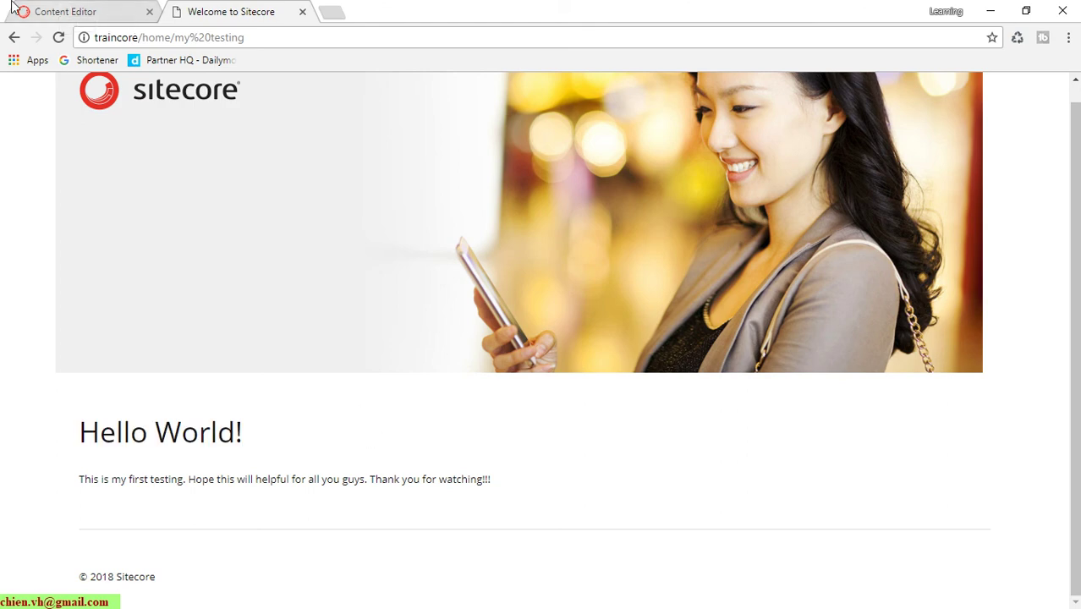
{"action": "left_click", "coordinate": [73, 9]}
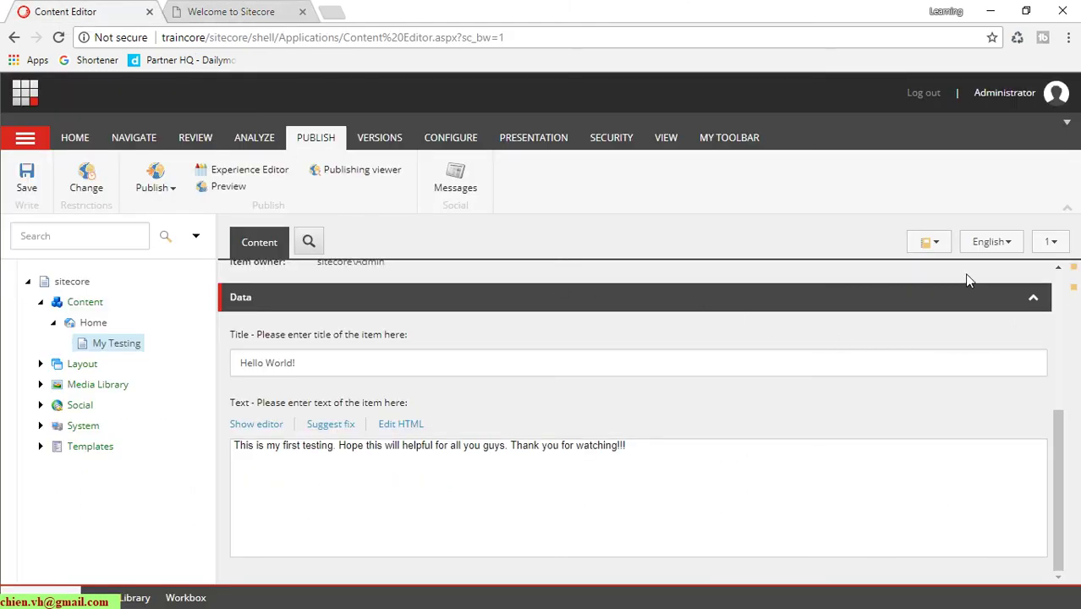
{"action": "scroll", "coordinate": [764, 349], "scroll_direction": "up", "scroll_amount": 5}
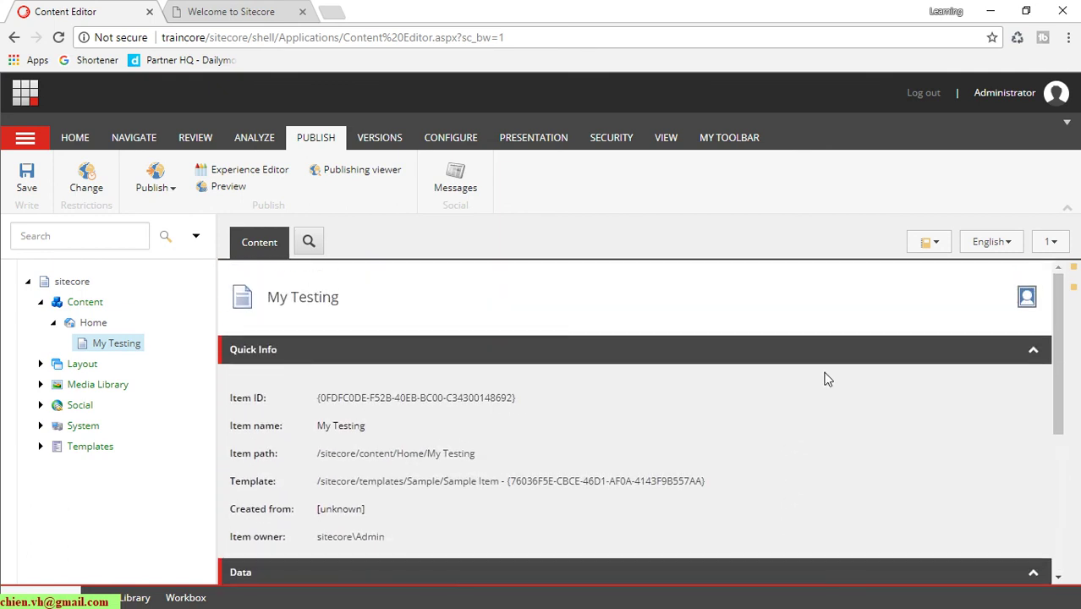